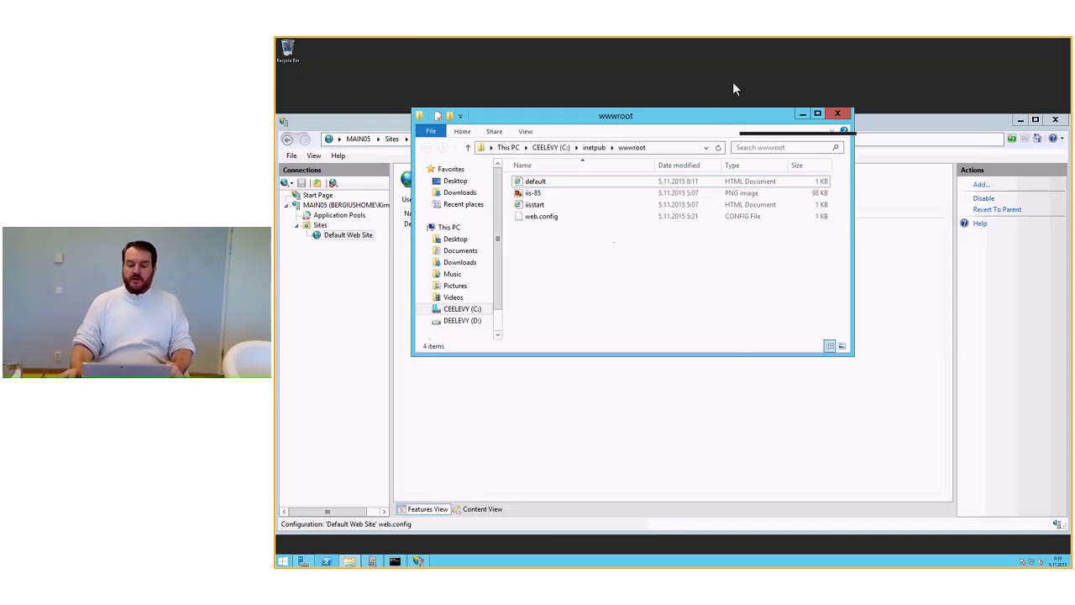
Step: Minimize the Remote Desktop session and bring up local Firefox with its address bar selected
mouse_move(766, 37)
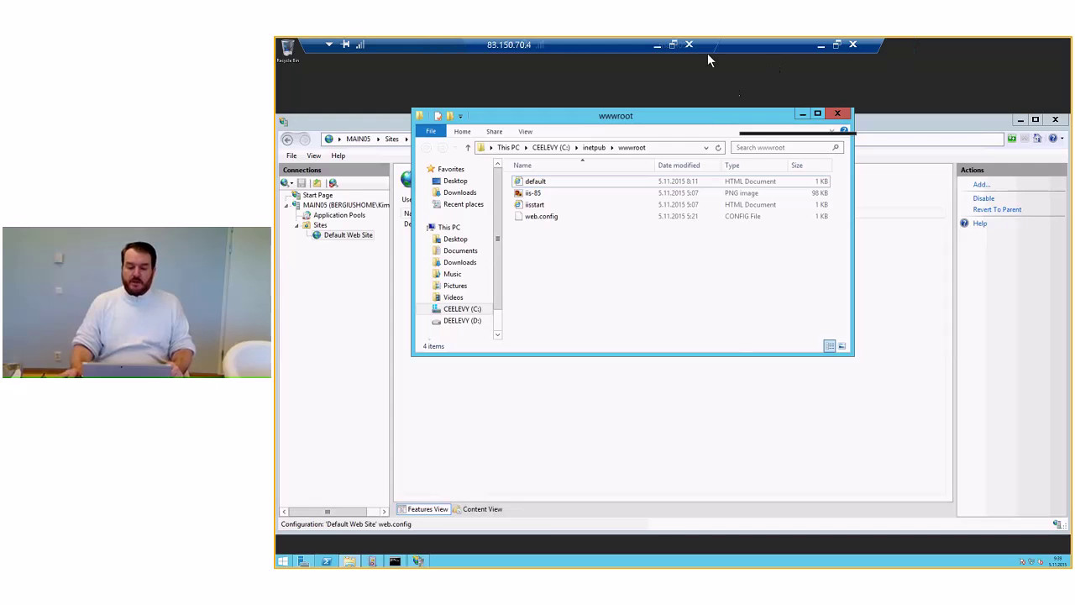
left_click(658, 47)
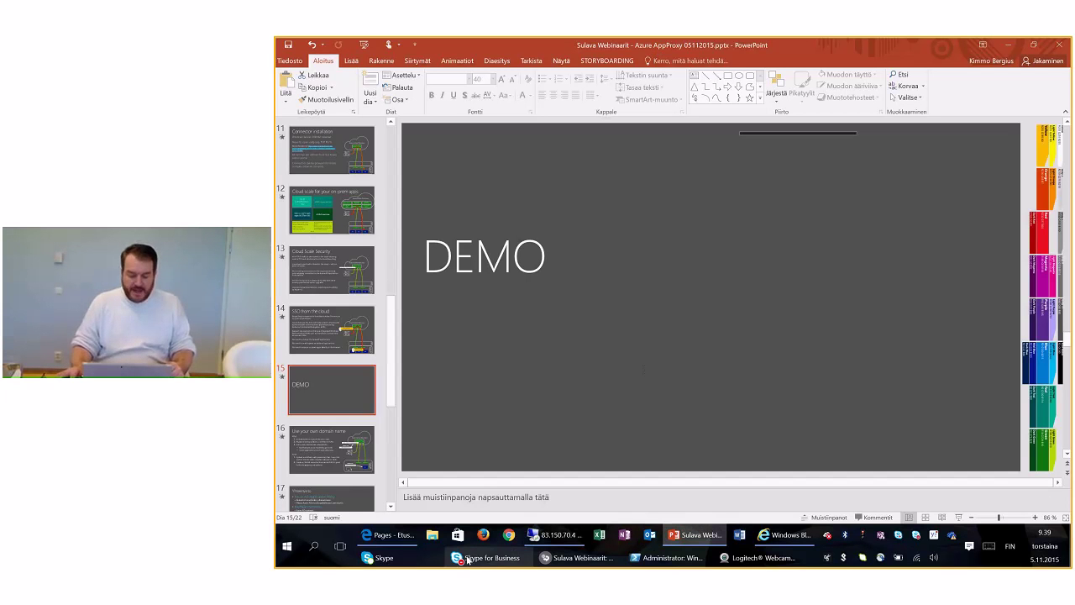
left_click(484, 536)
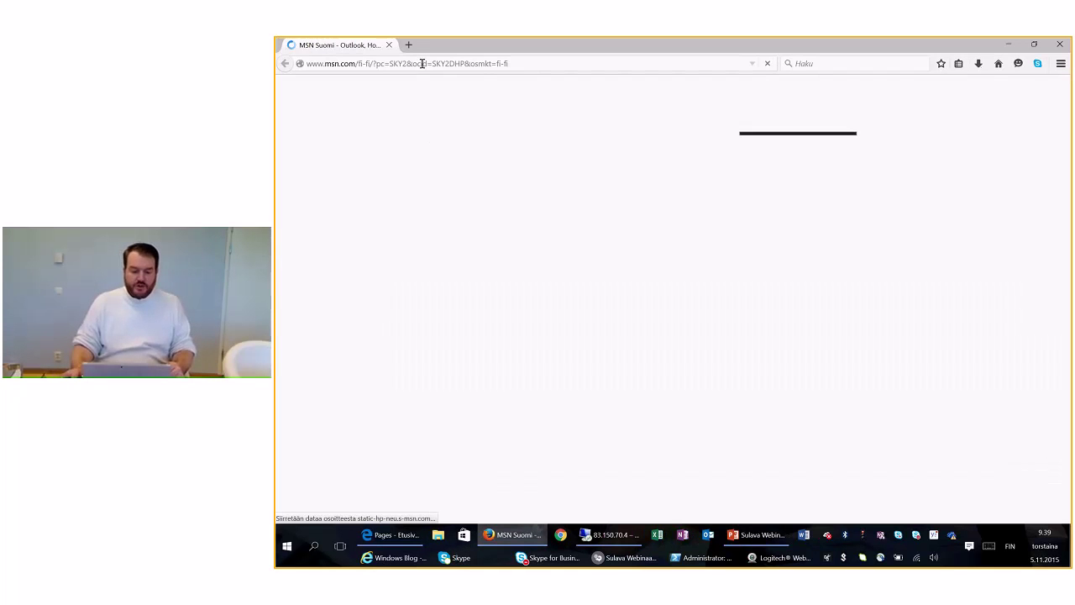
left_click(522, 65)
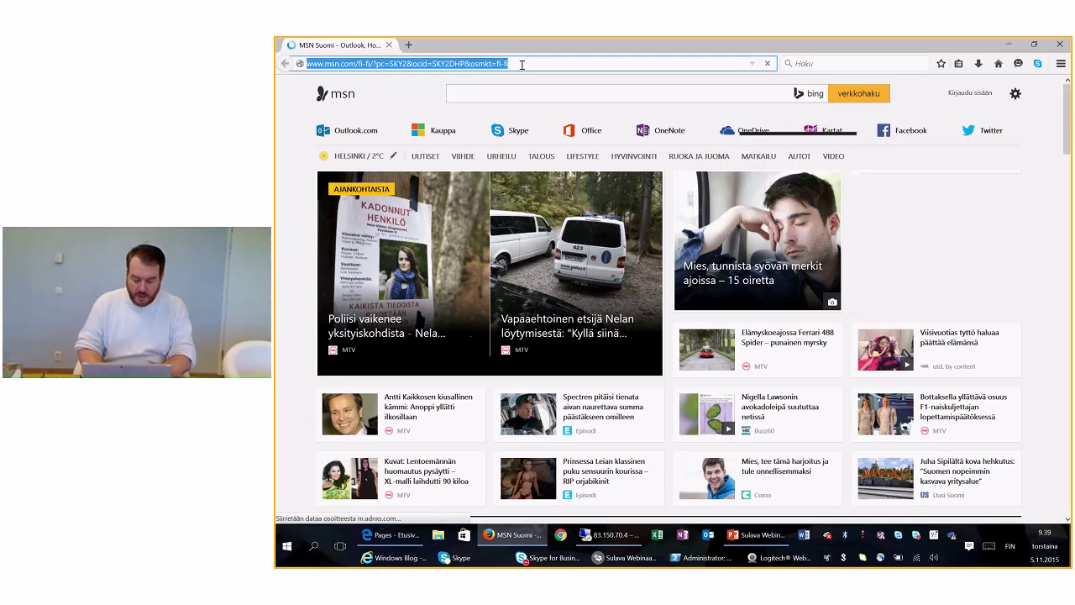
Step: Sign in to manage.windowsazure.com with the work account and its password
type("manage.windowsazure.com/")
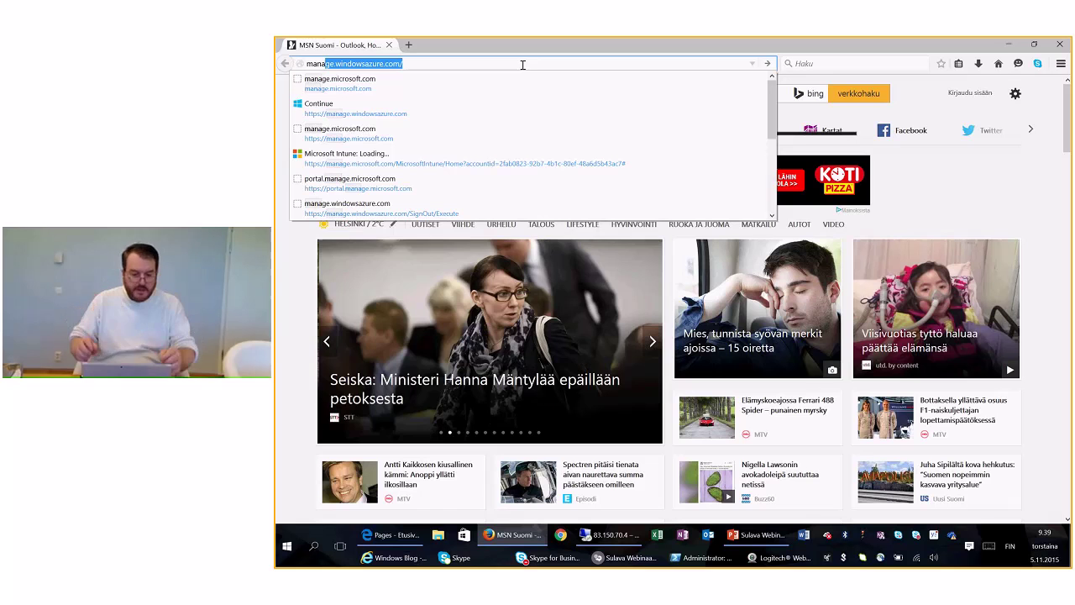
key("Return")
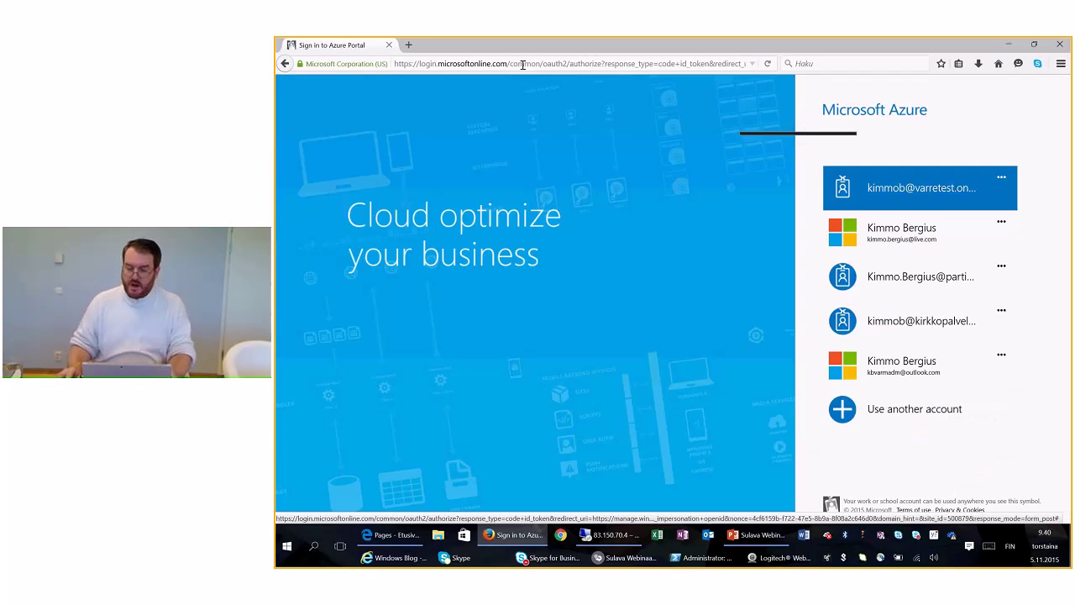
left_click(929, 193)
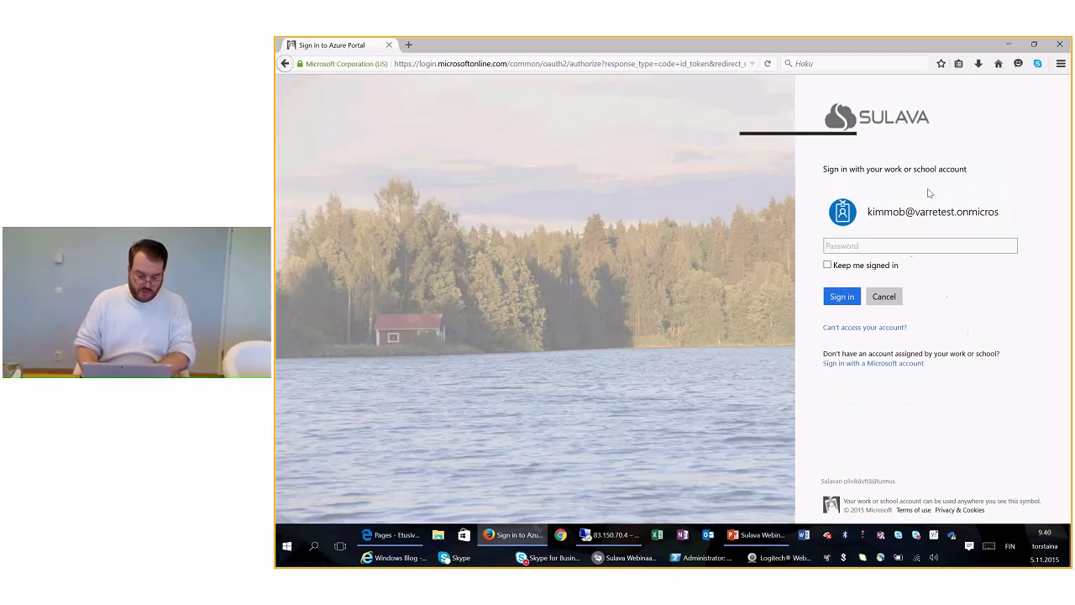
type("•")
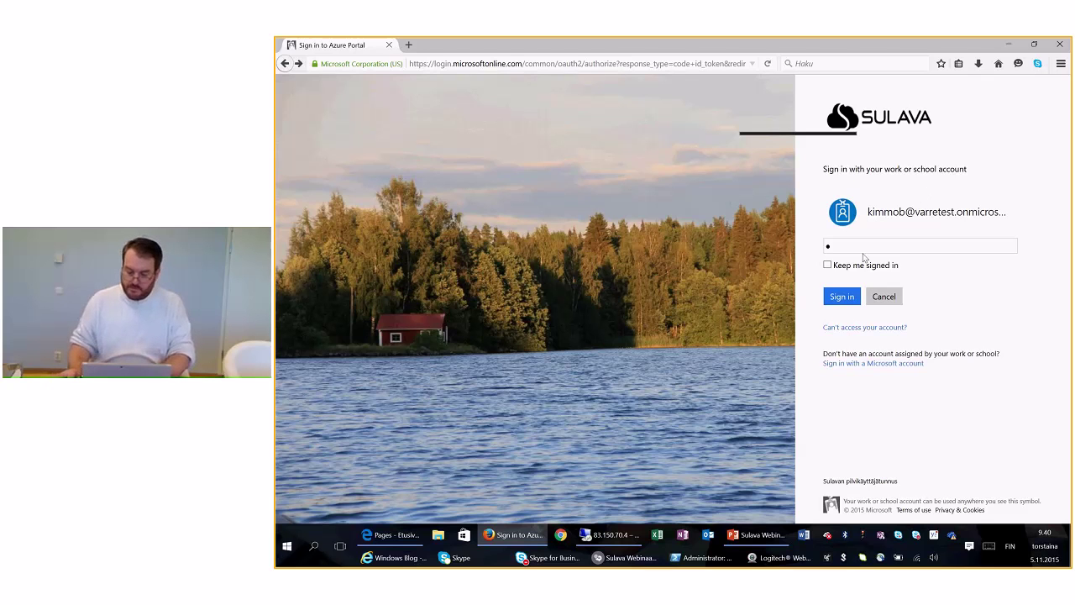
type("•••••")
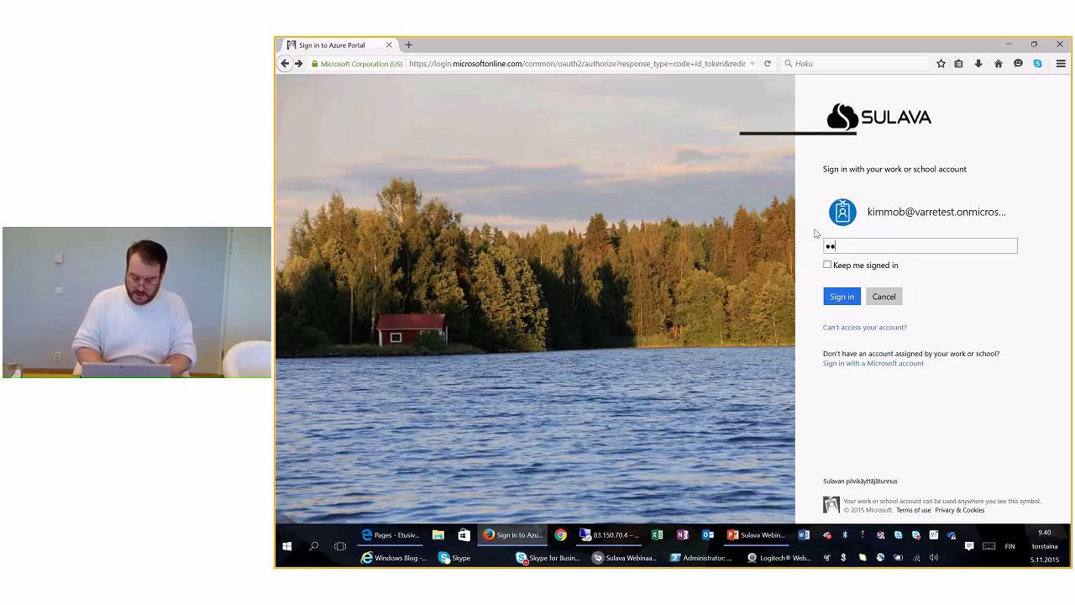
type("•••••")
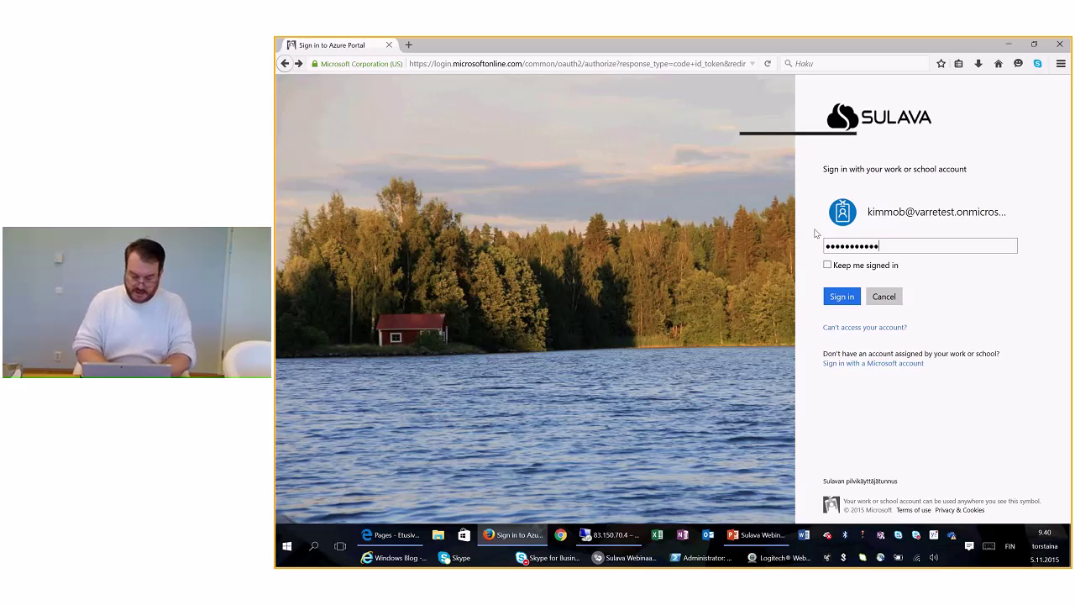
left_click(842, 297)
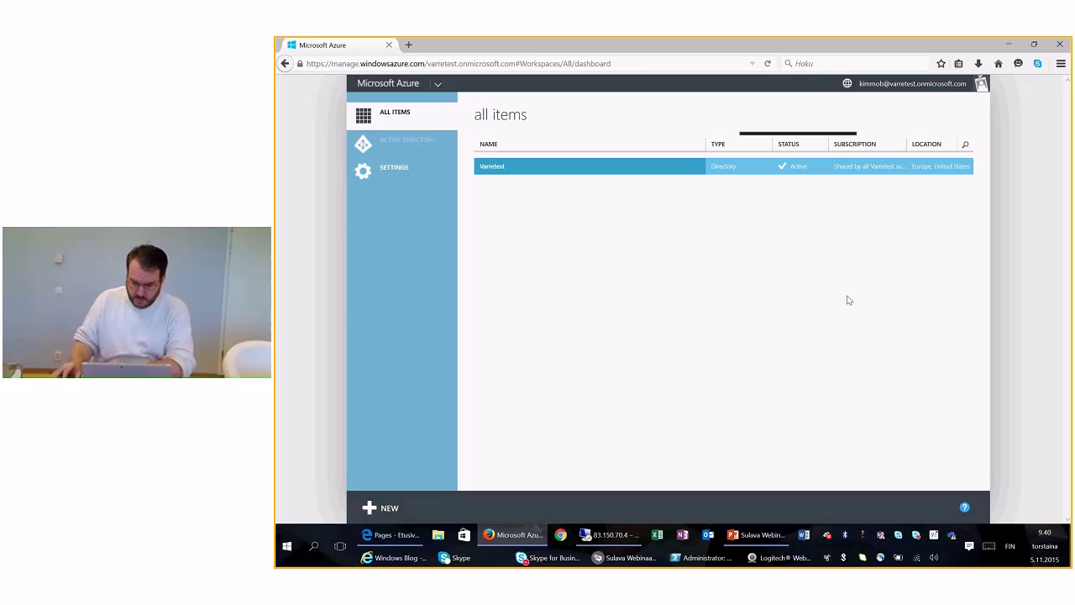
Step: Open the Varretest directory's CONFIGURE settings and scroll down to the application proxy section
left_click(498, 170)
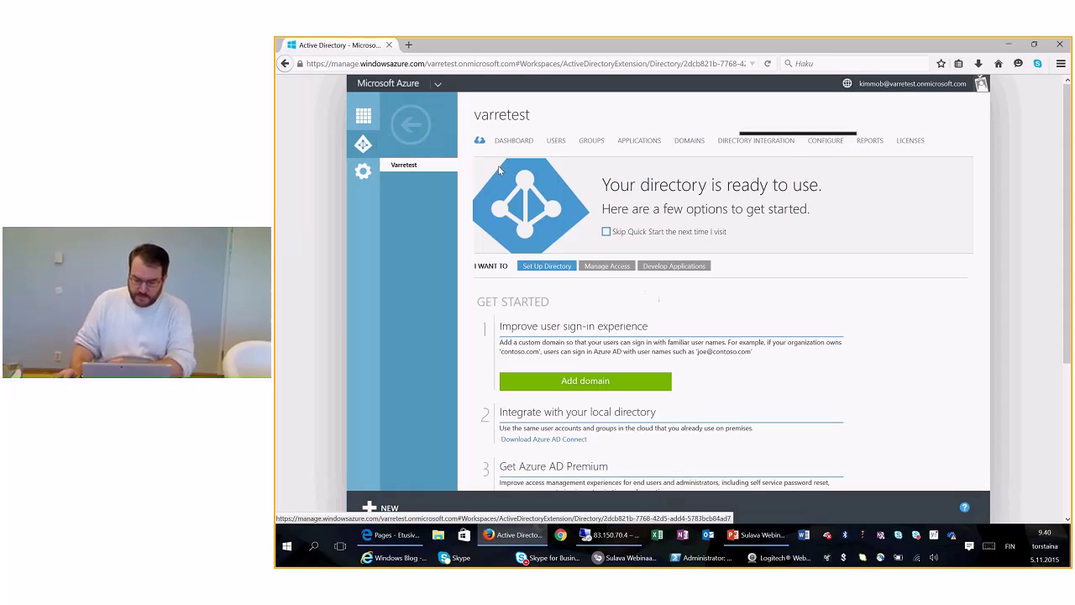
left_click(827, 141)
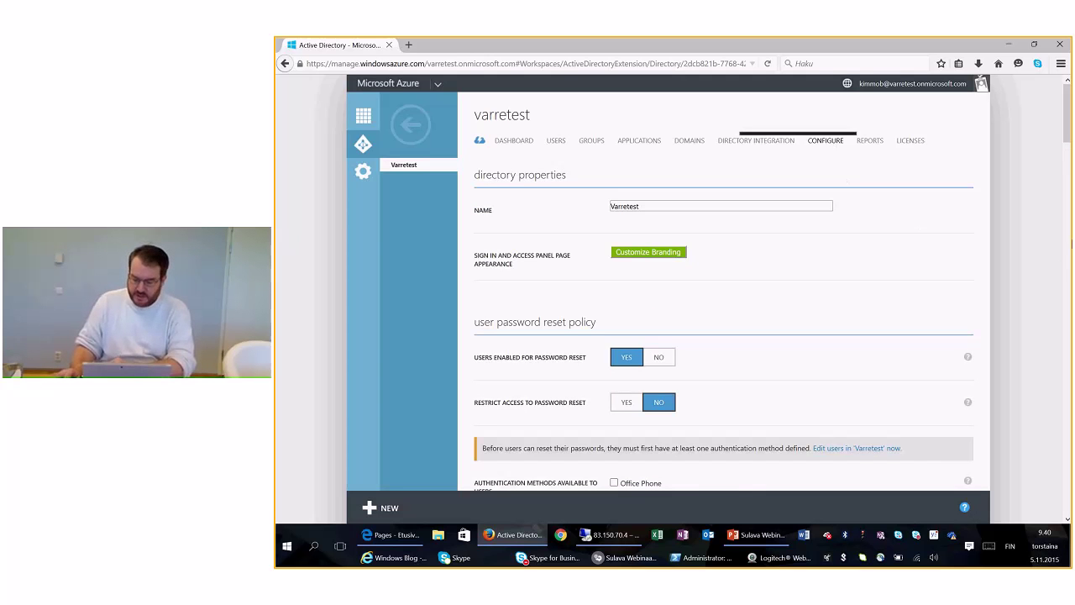
scroll(1065, 440, "down", 10)
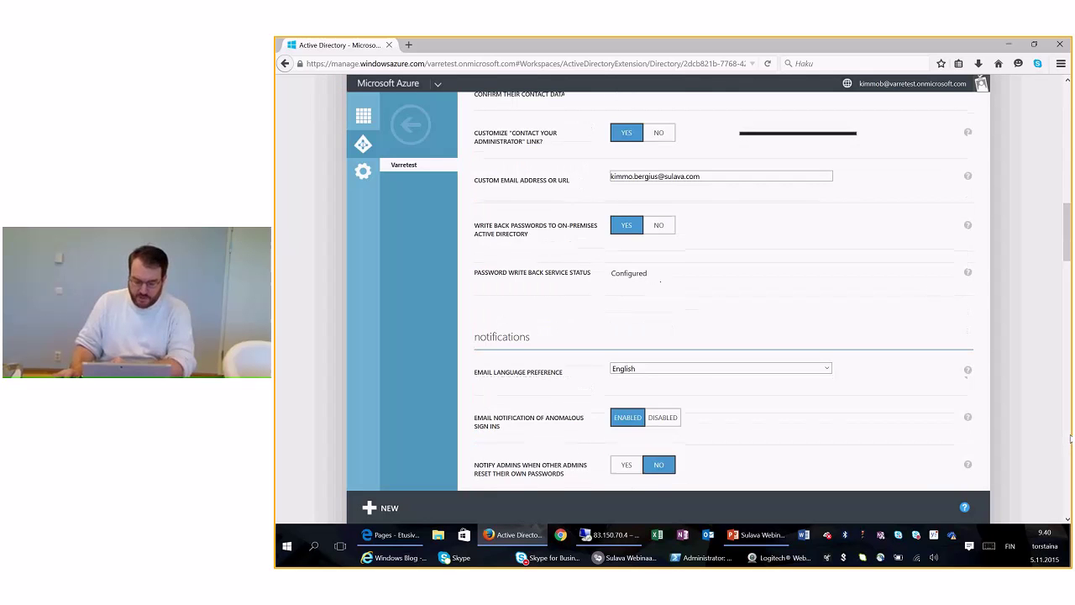
scroll(1071, 438, "down", 12)
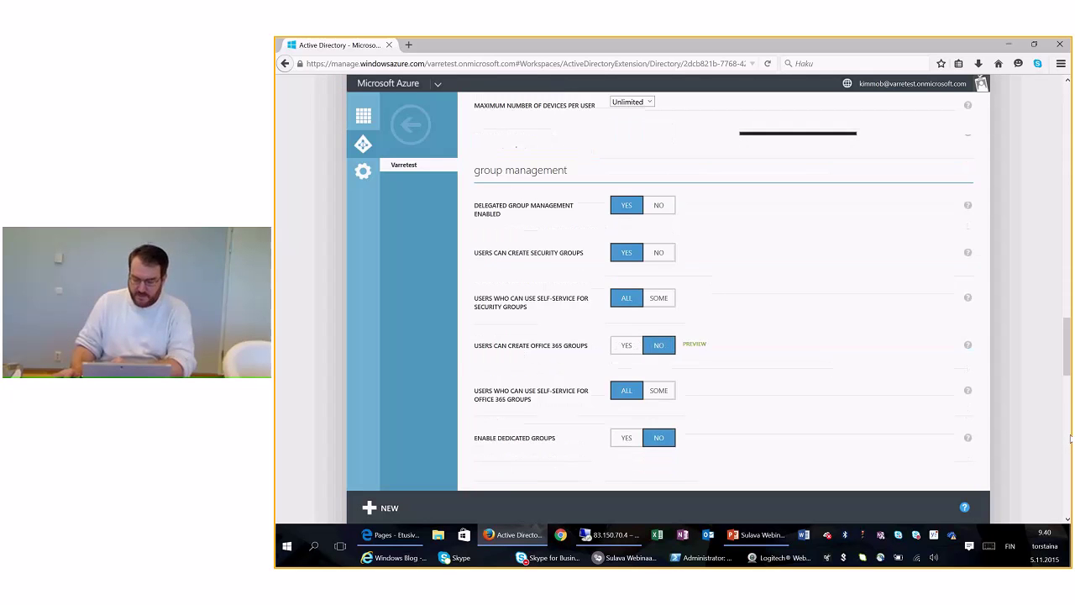
scroll(1071, 438, "down", 6)
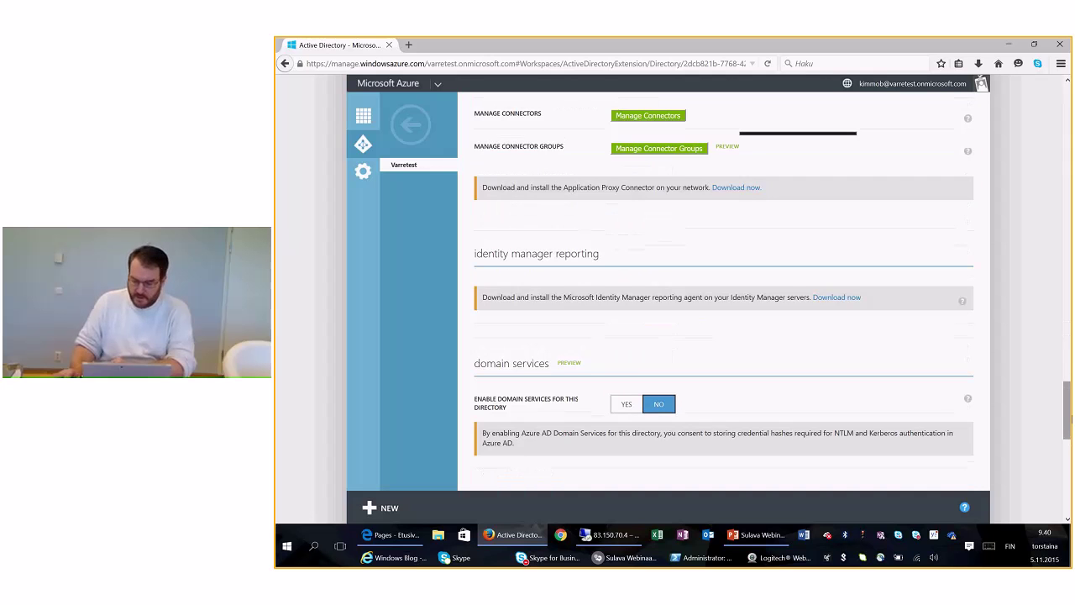
left_click_drag(1071, 405, 1070, 389)
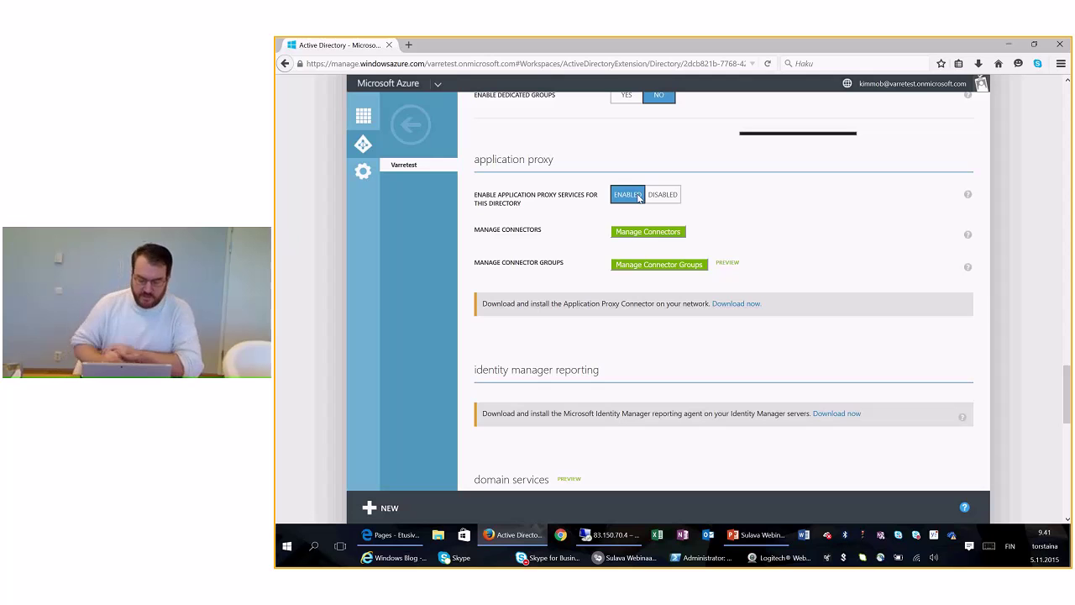
left_click(674, 236)
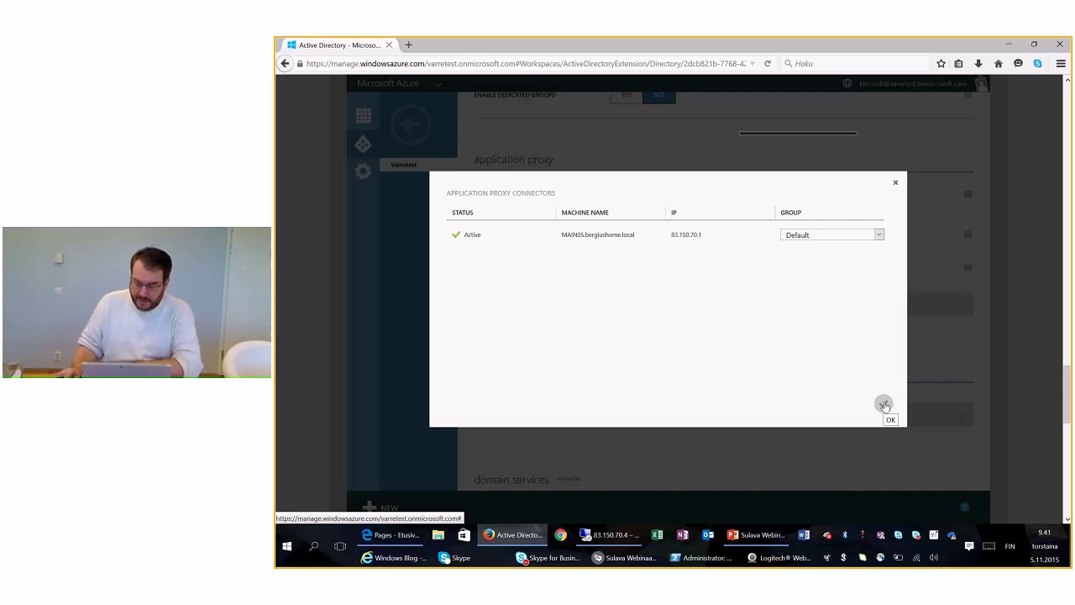
left_click(884, 405)
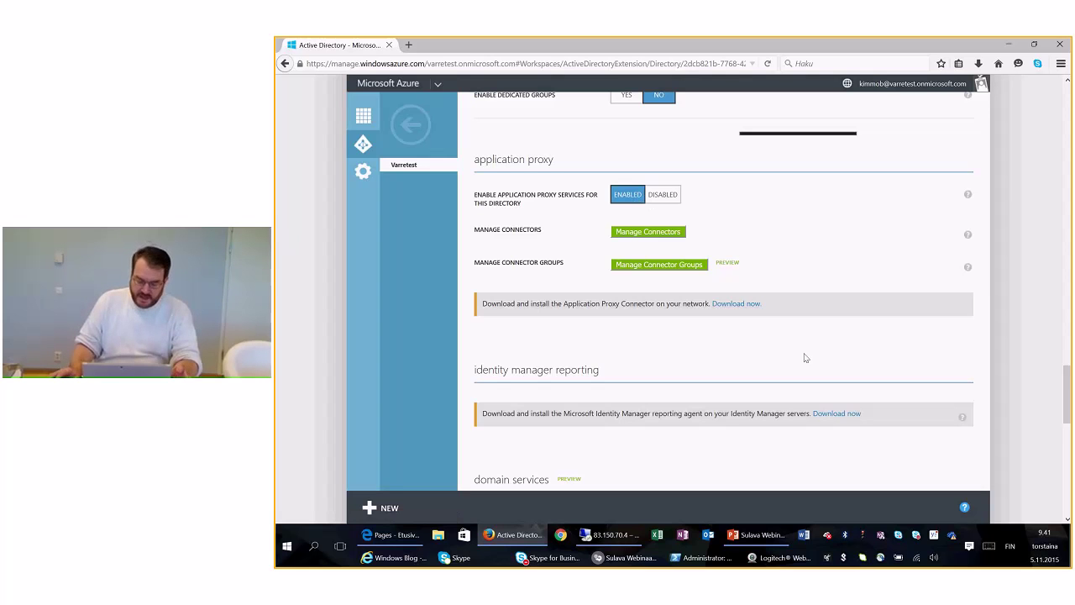
left_click_drag(1067, 394, 1065, 380)
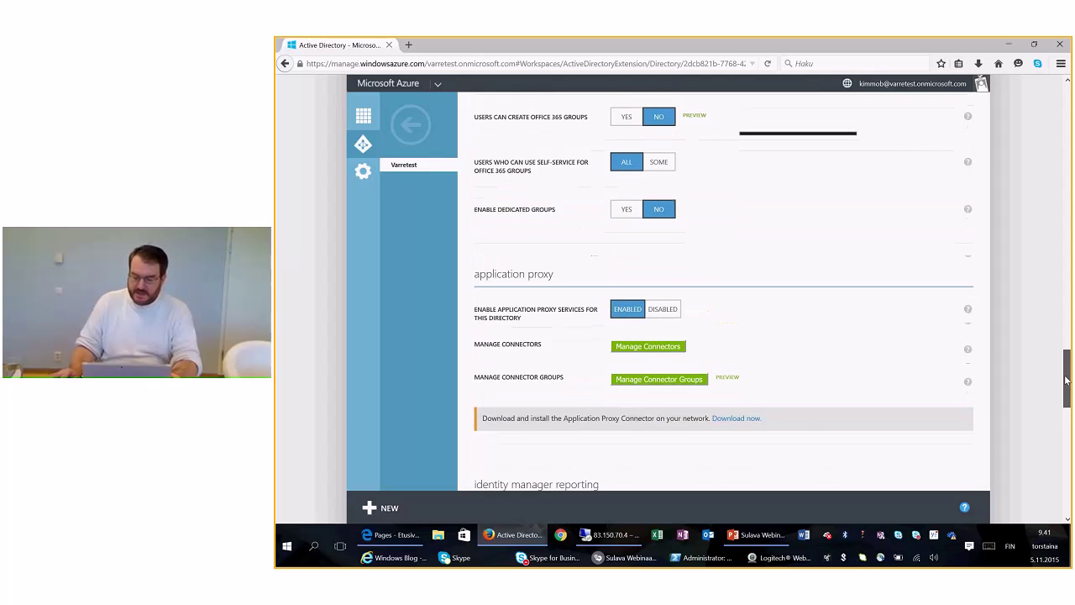
scroll(1065, 380, "up", 15)
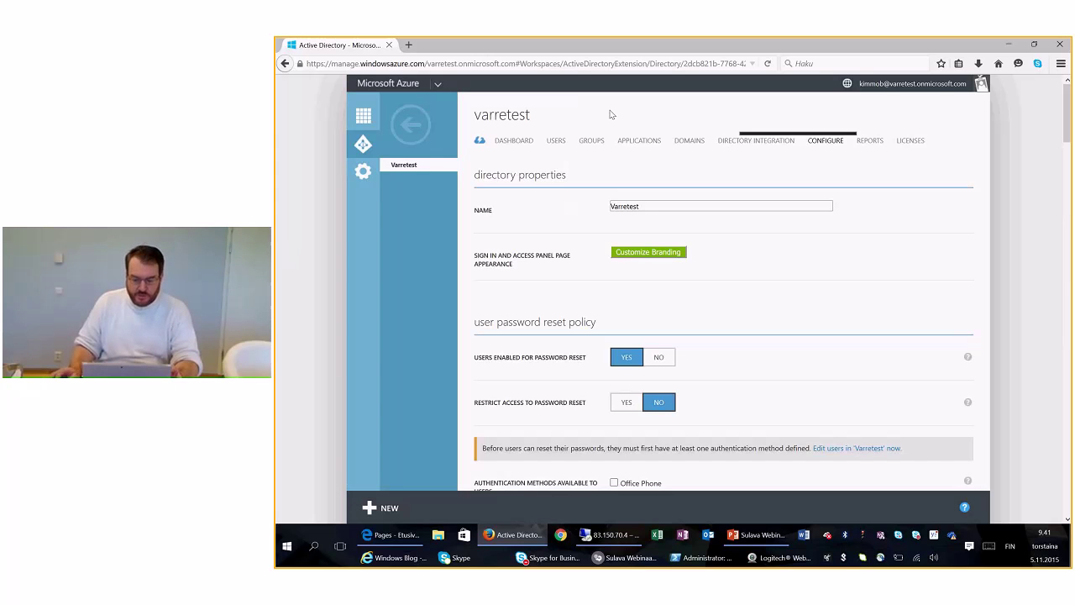
left_click(638, 143)
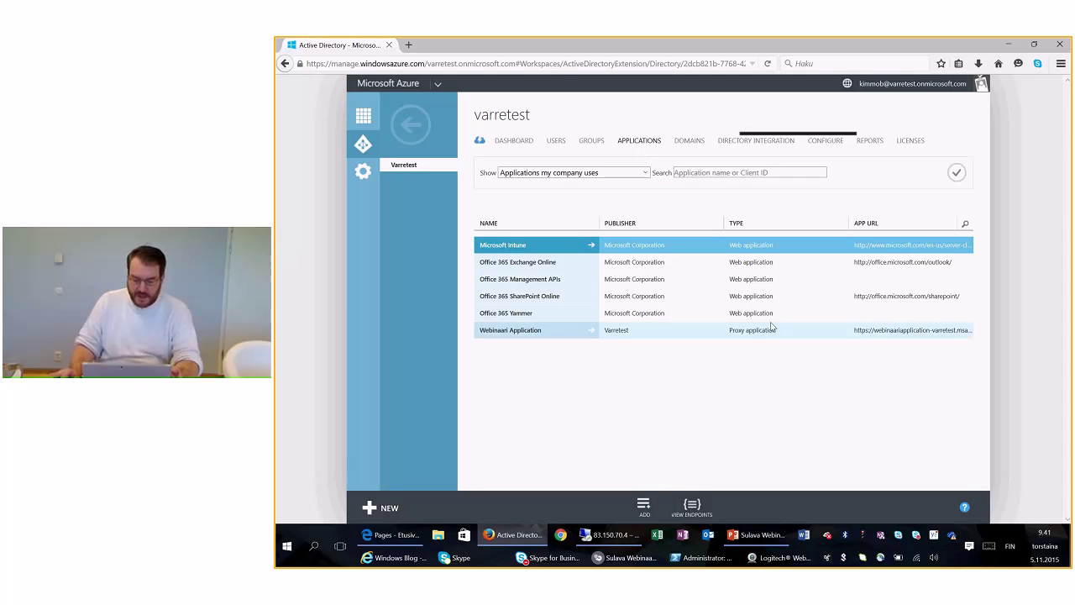
left_click(514, 331)
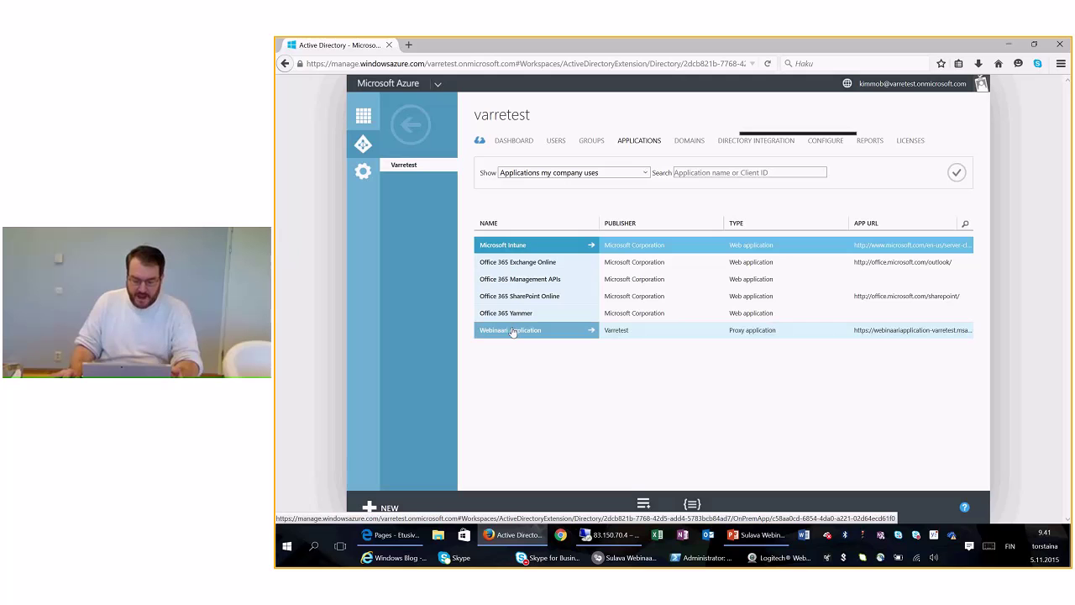
left_click(512, 331)
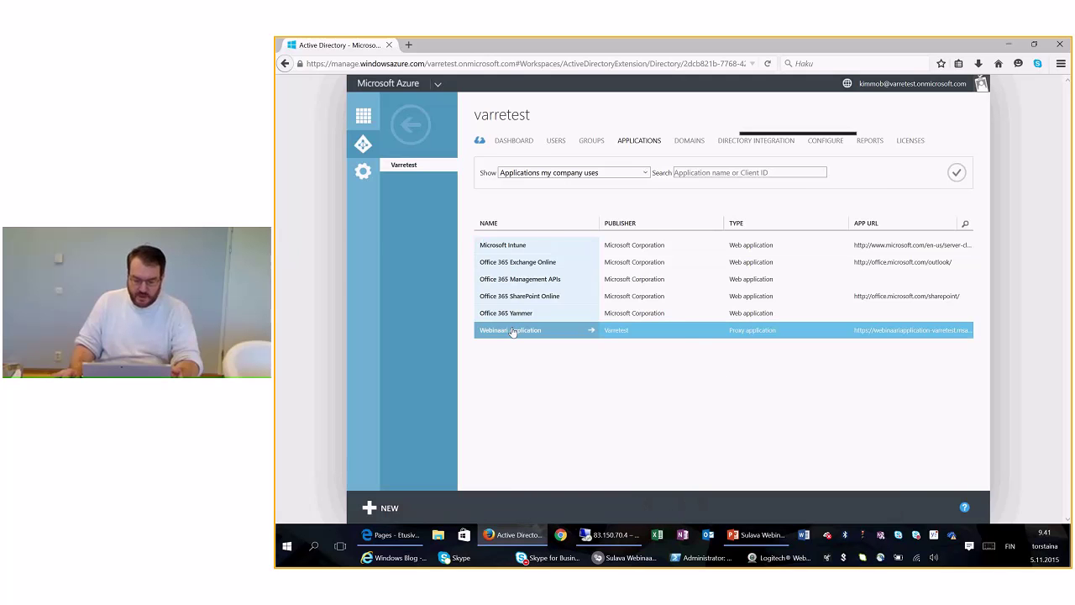
left_click(591, 330)
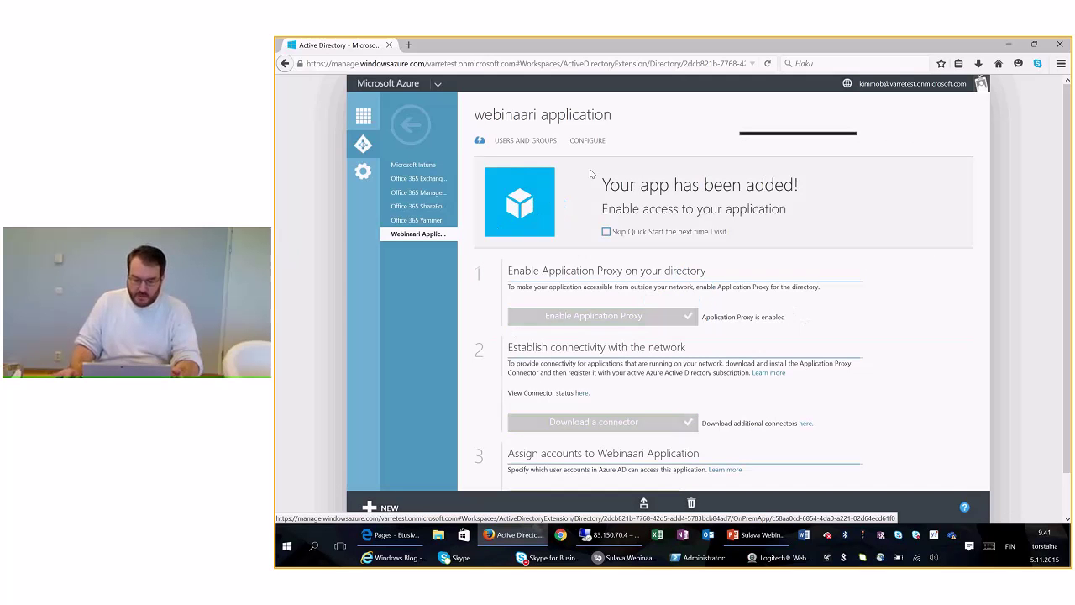
left_click(591, 141)
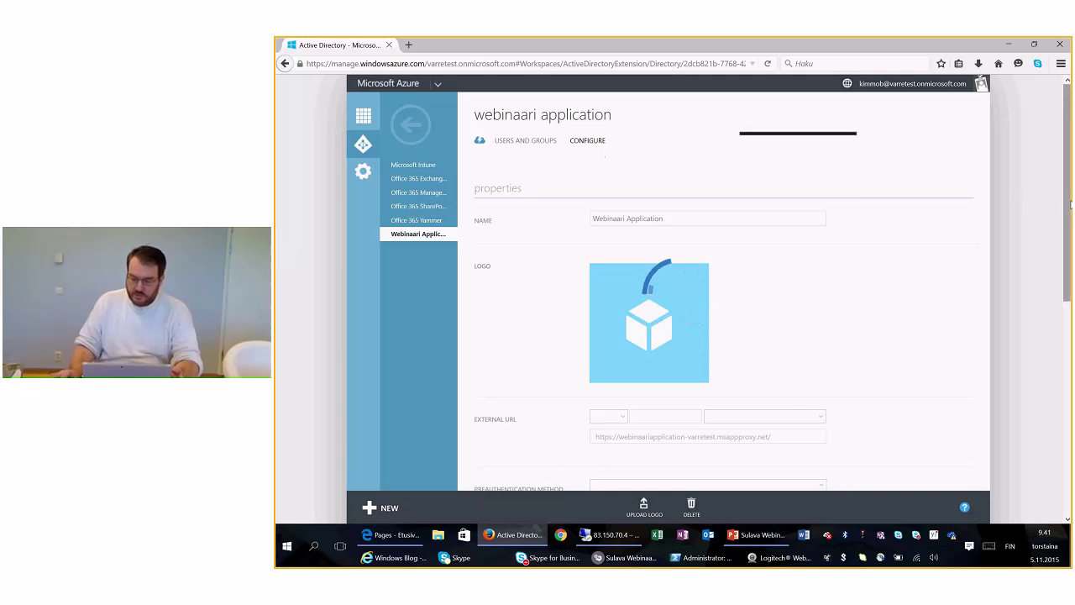
left_click_drag(1070, 203, 1069, 370)
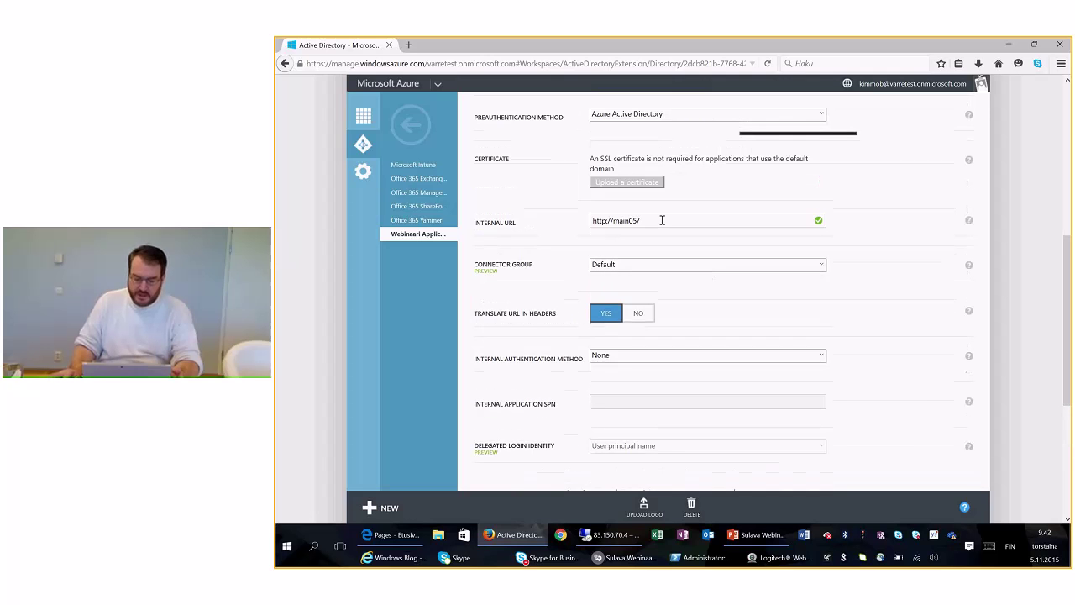
left_click_drag(656, 219, 583, 219)
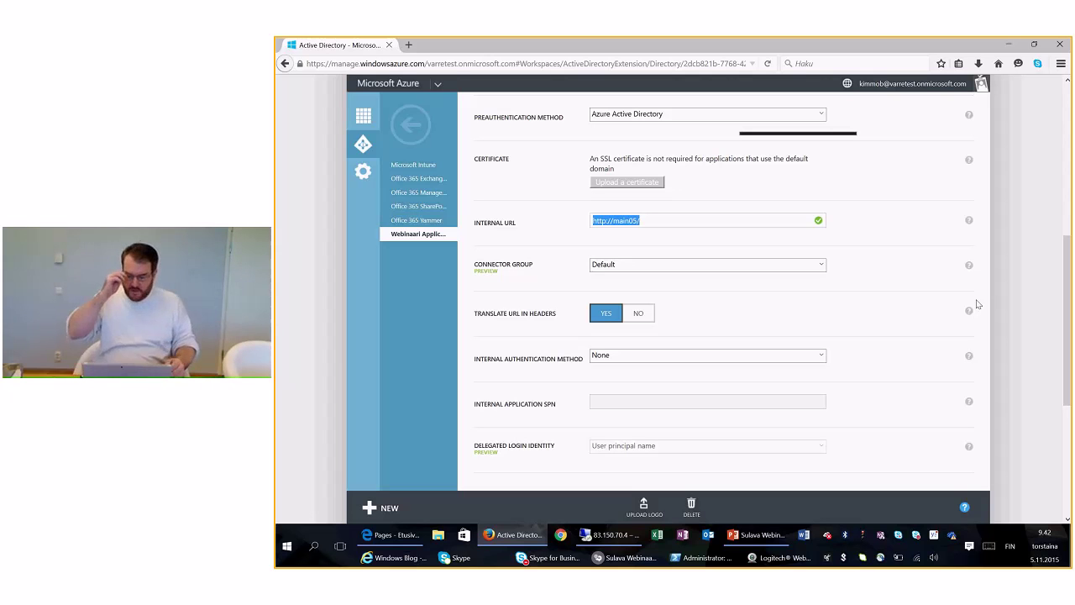
left_click(636, 221)
key("ctrl+a")
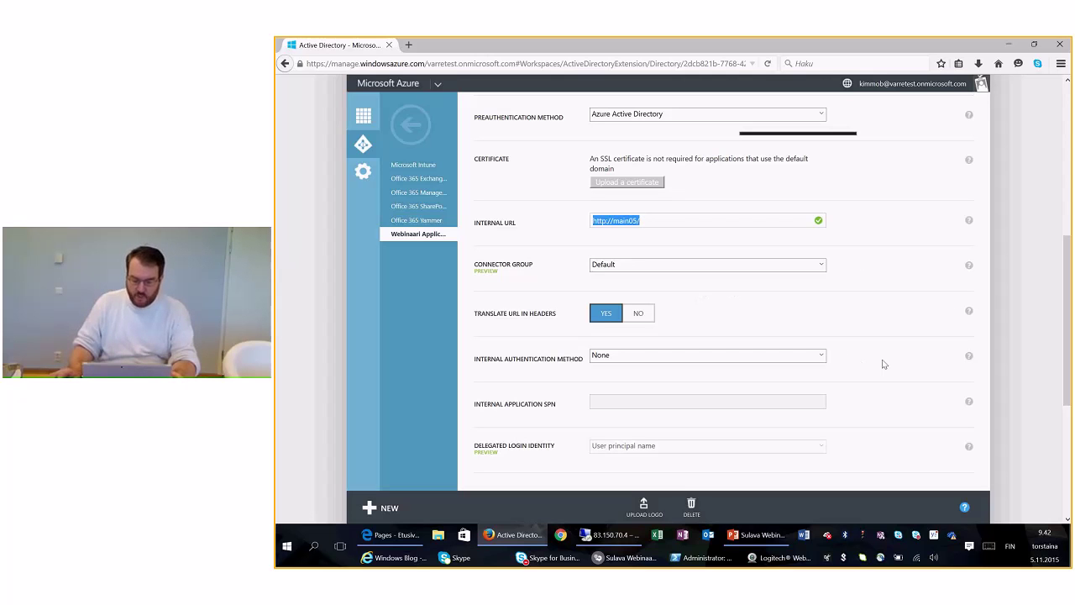
scroll(1069, 334, "up", 1)
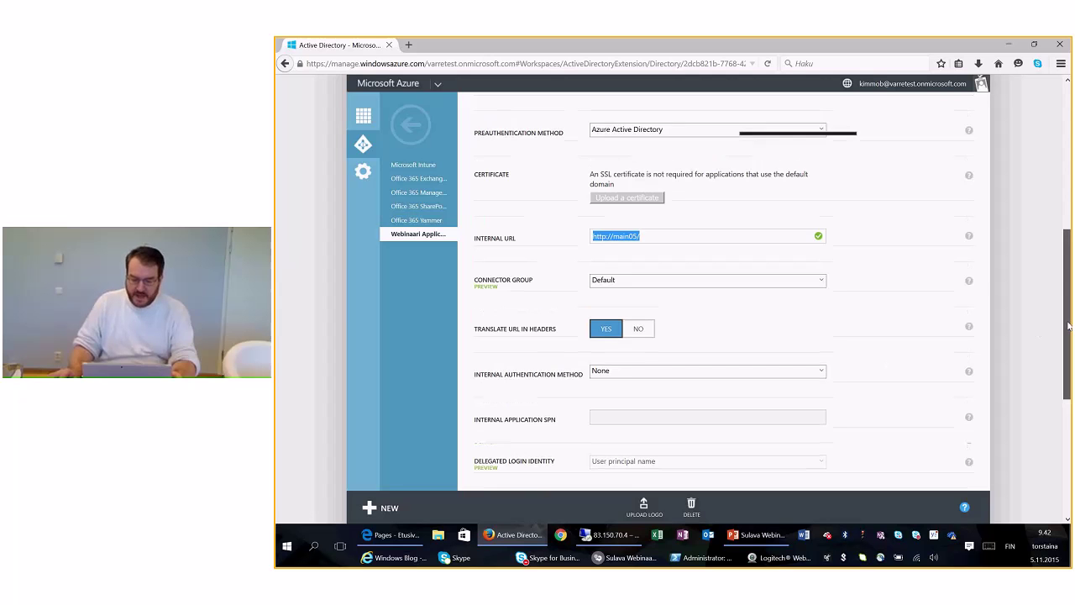
scroll(1070, 333, "up", 4)
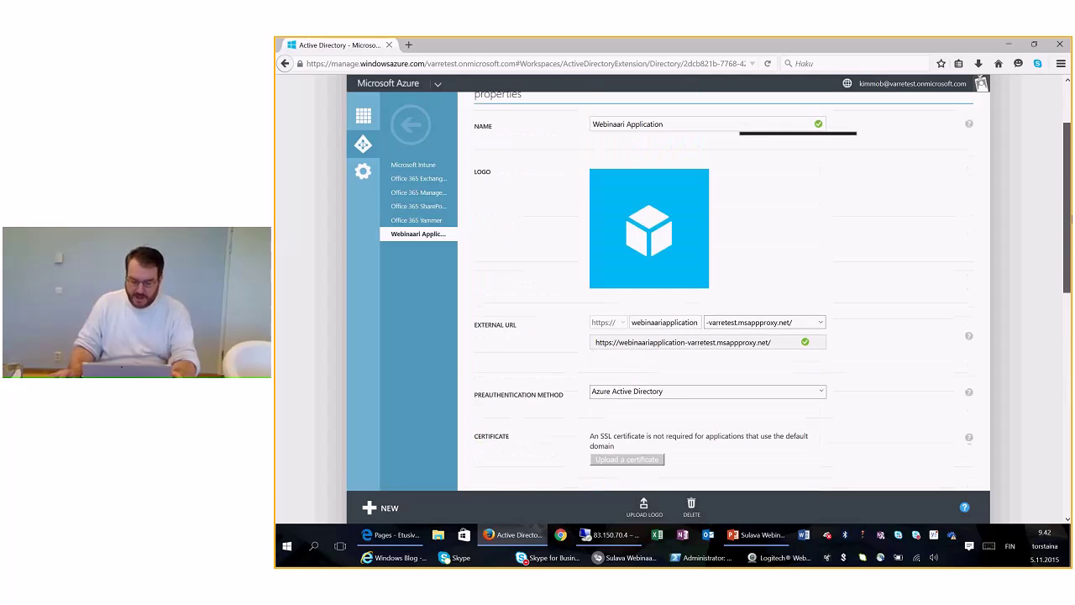
scroll(1069, 334, "up", 1)
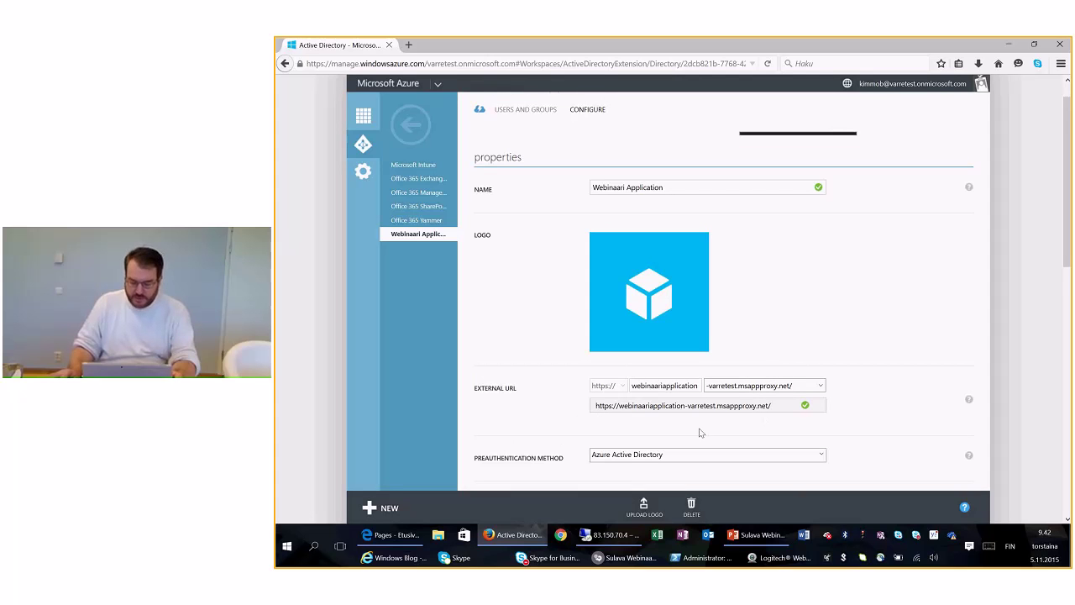
left_click(821, 386)
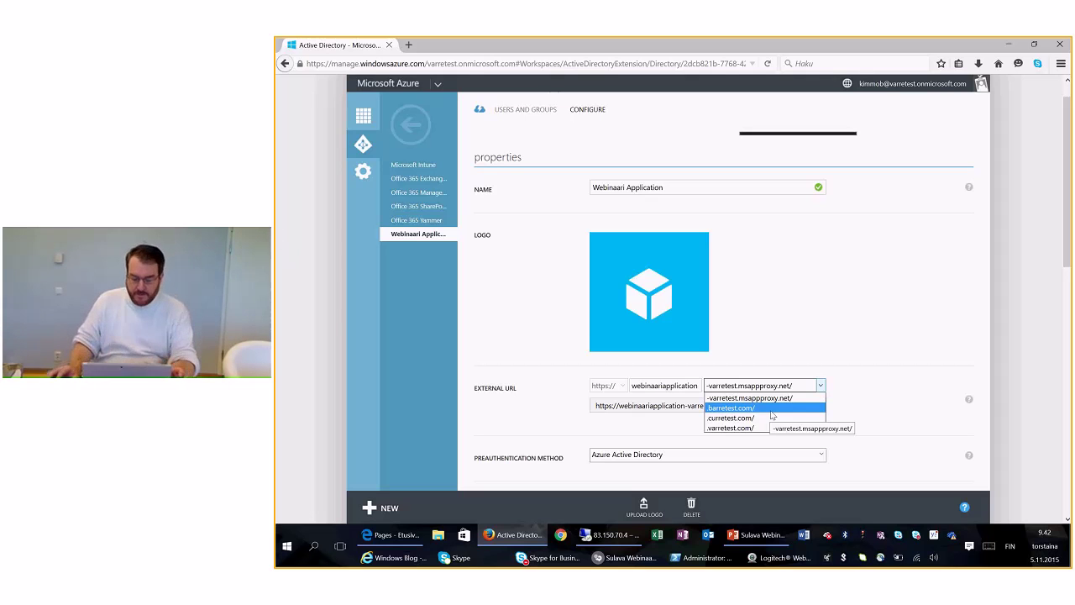
left_click(822, 386)
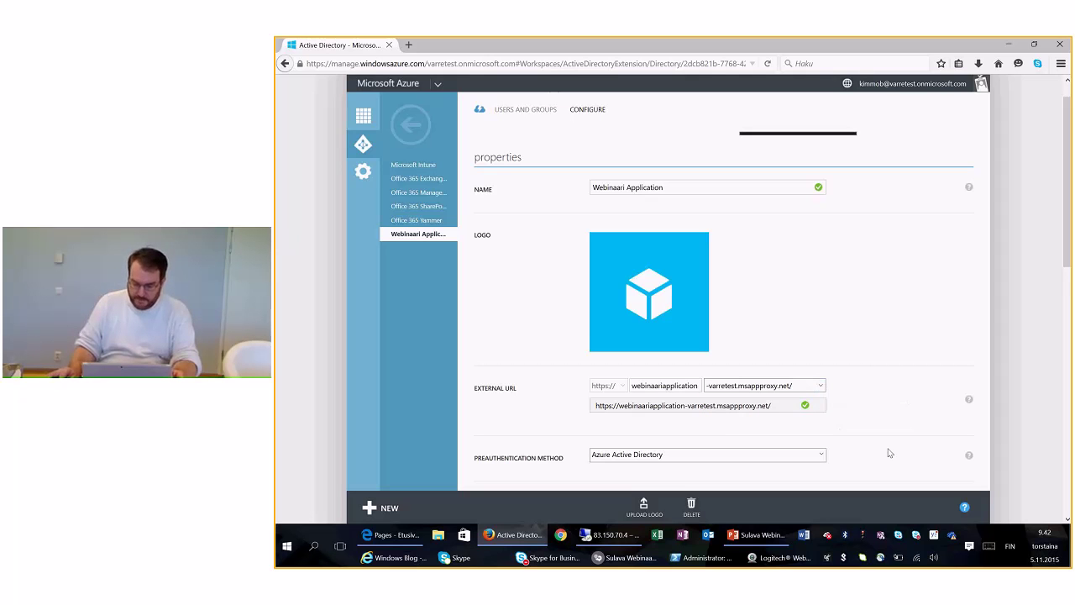
scroll(1068, 241, "down", 5)
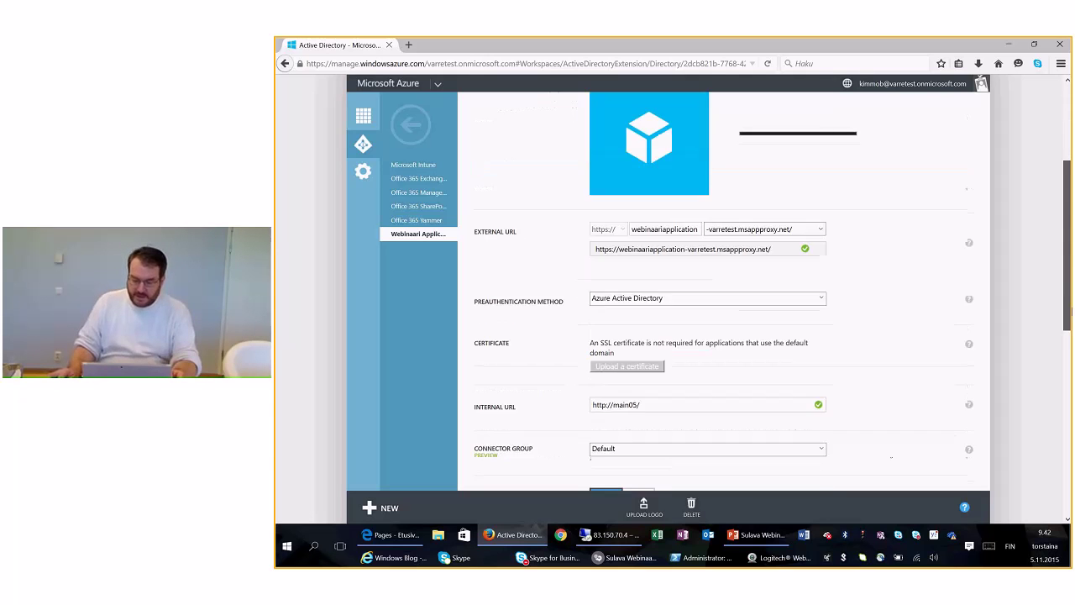
scroll(829, 293, "down", 1)
left_click(822, 275)
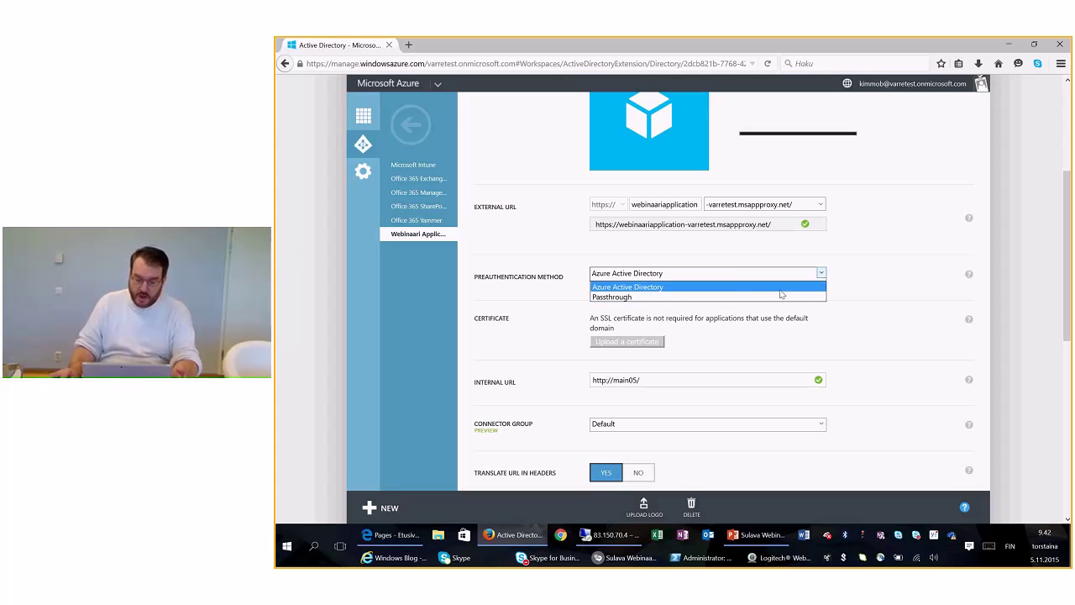
left_click(780, 290)
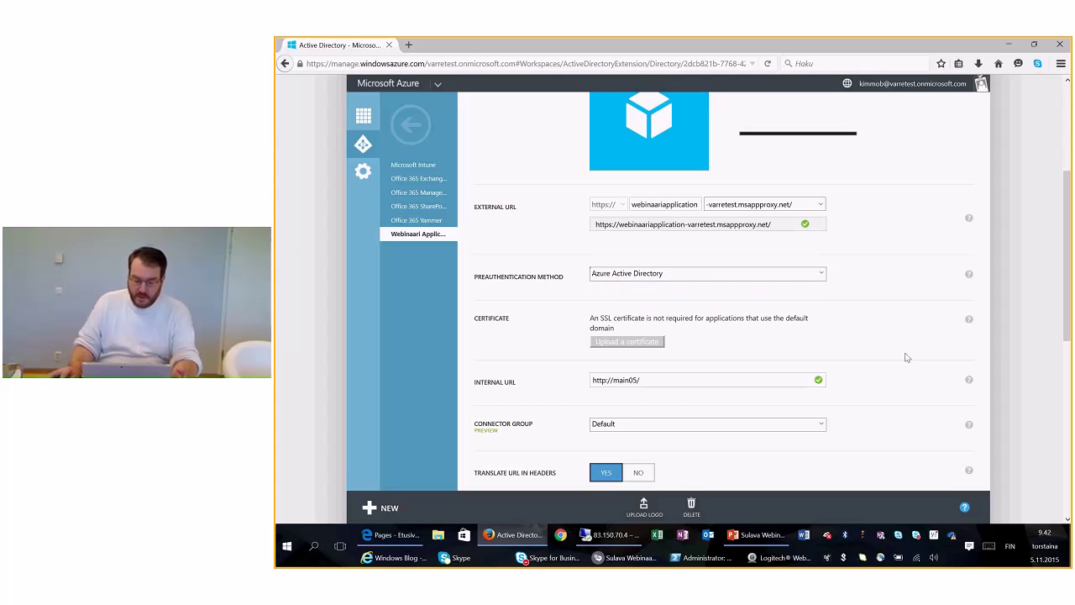
left_click_drag(1068, 263, 1067, 396)
left_click(822, 187)
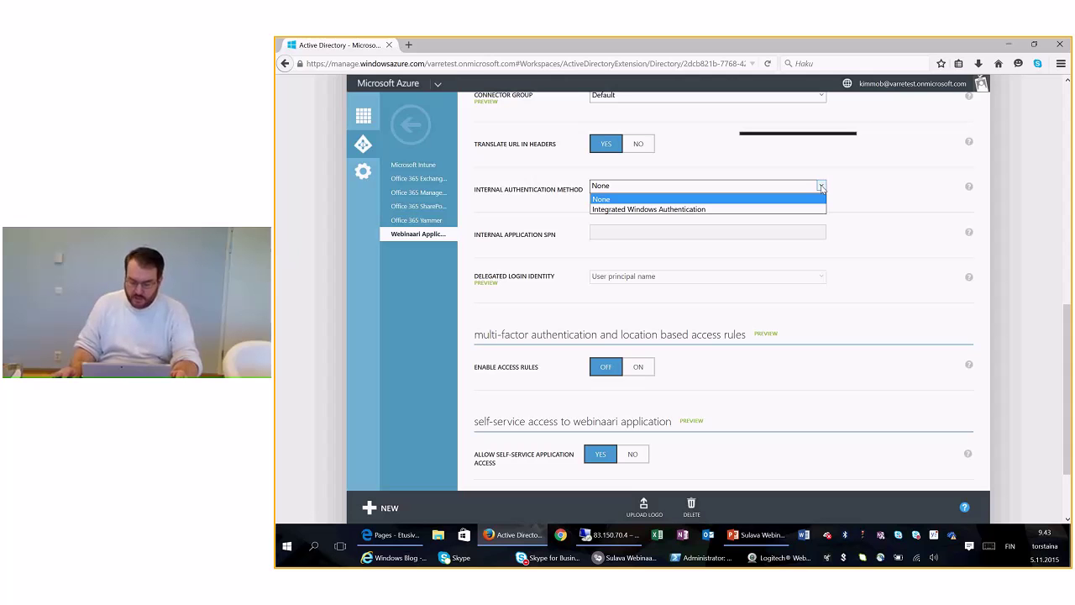
left_click_drag(1070, 369, 1069, 408)
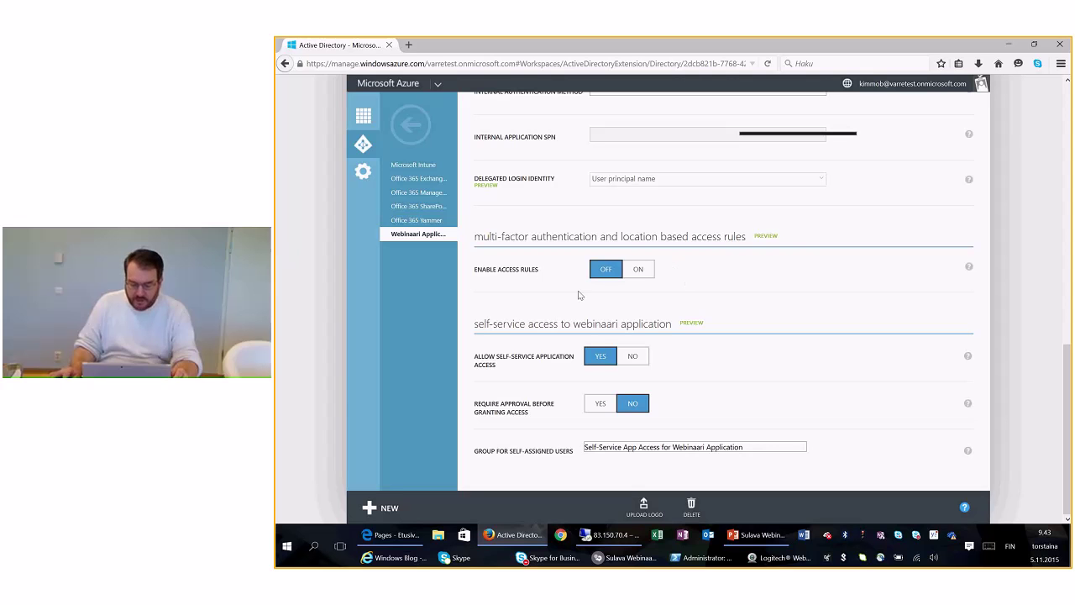
left_click(638, 269)
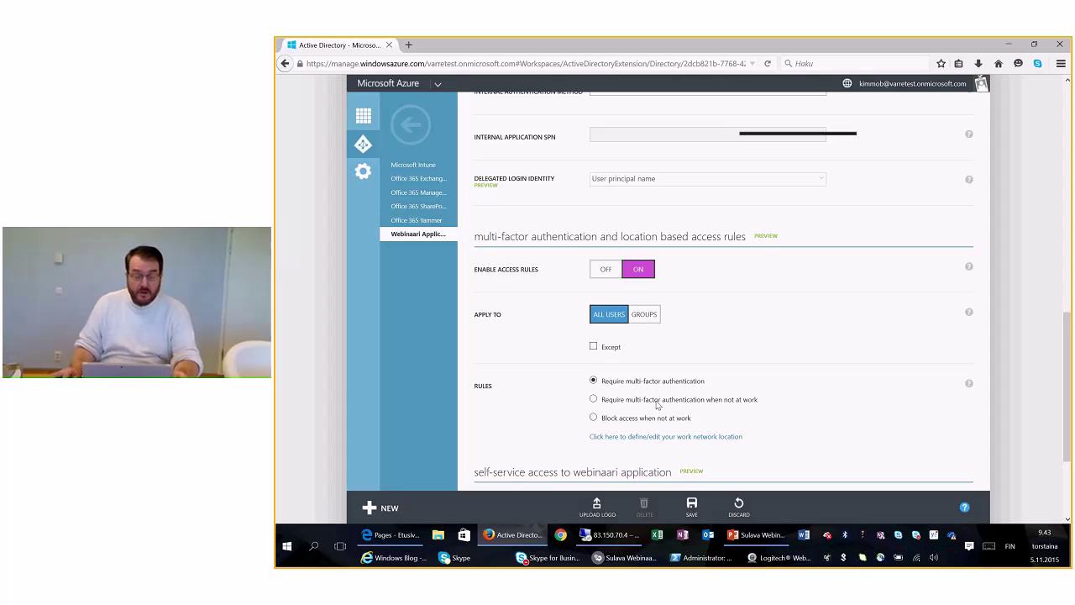
left_click(601, 271)
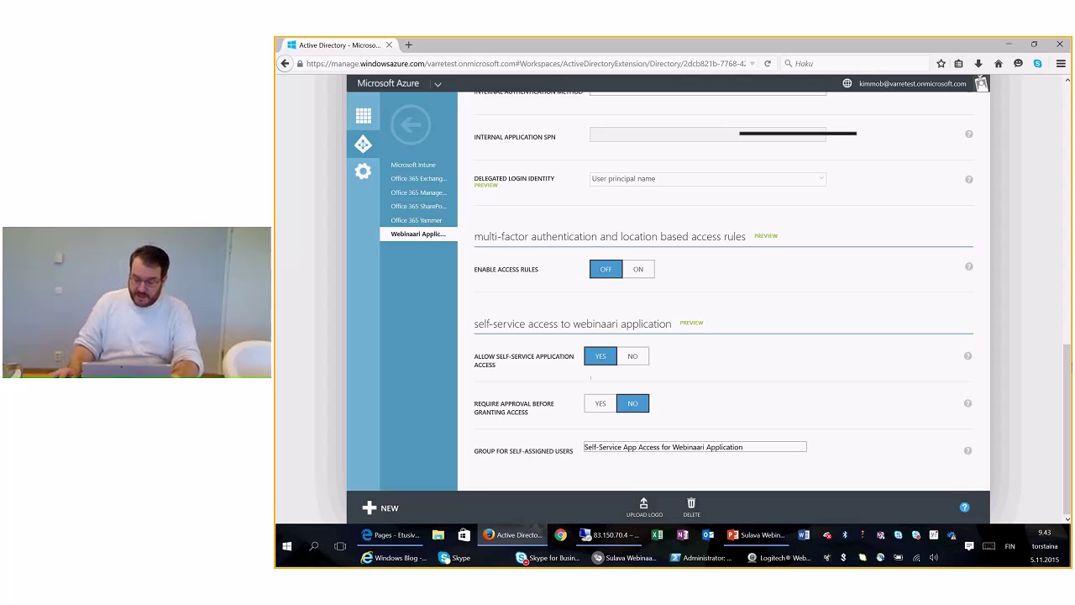
left_click_drag(1070, 366, 1070, 262)
scroll(1059, 252, "down", 5)
scroll(1058, 158, "up", 7)
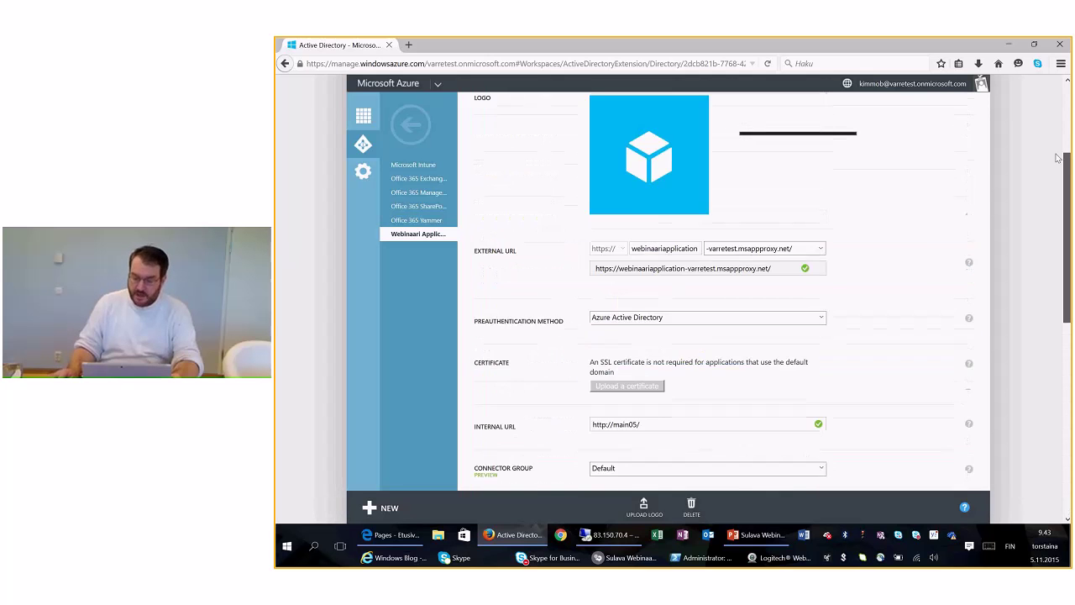
scroll(1058, 158, "up", 2)
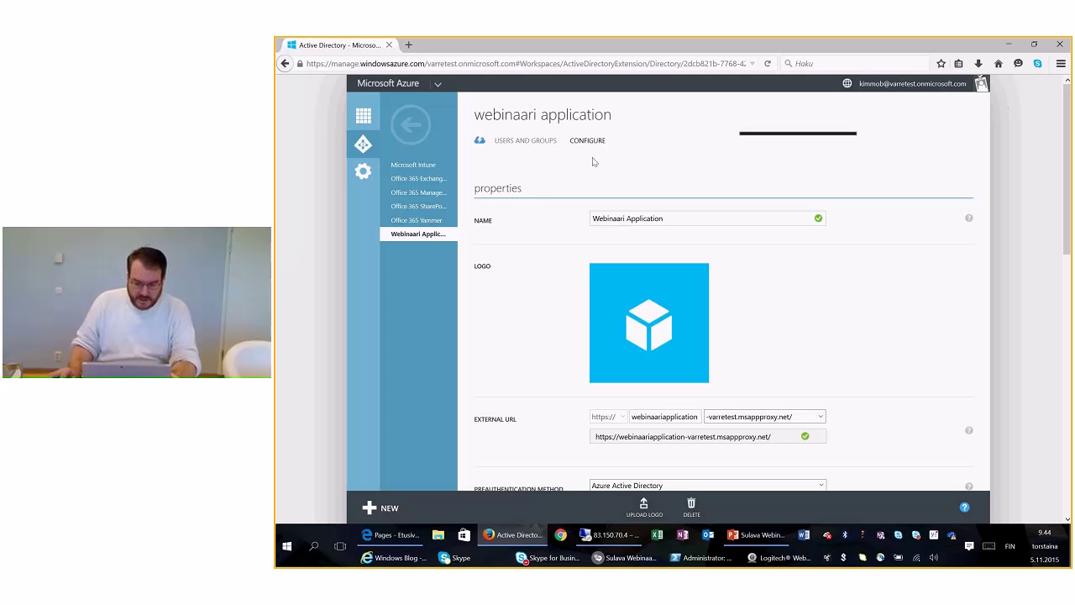
Step: List All Users with their assignment status for the application, then open a new browser tab
left_click(546, 147)
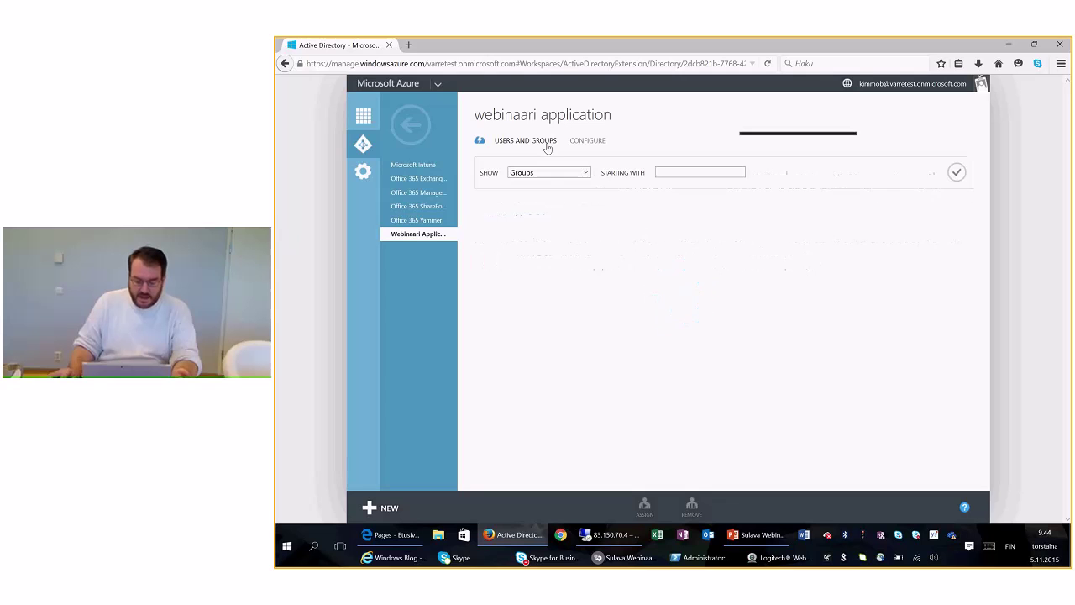
left_click(582, 173)
left_click(579, 192)
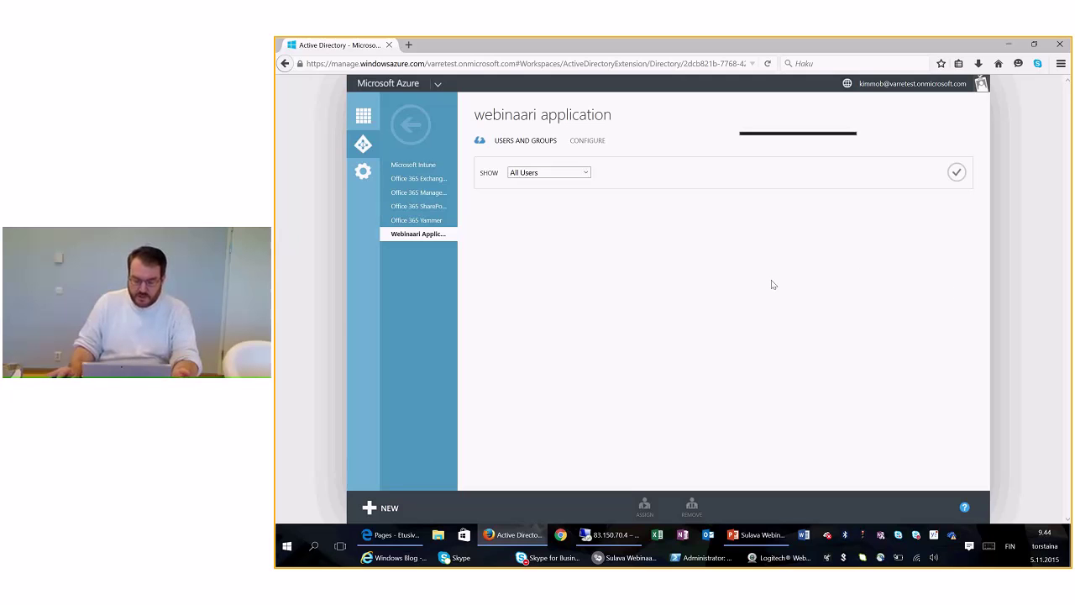
left_click(958, 173)
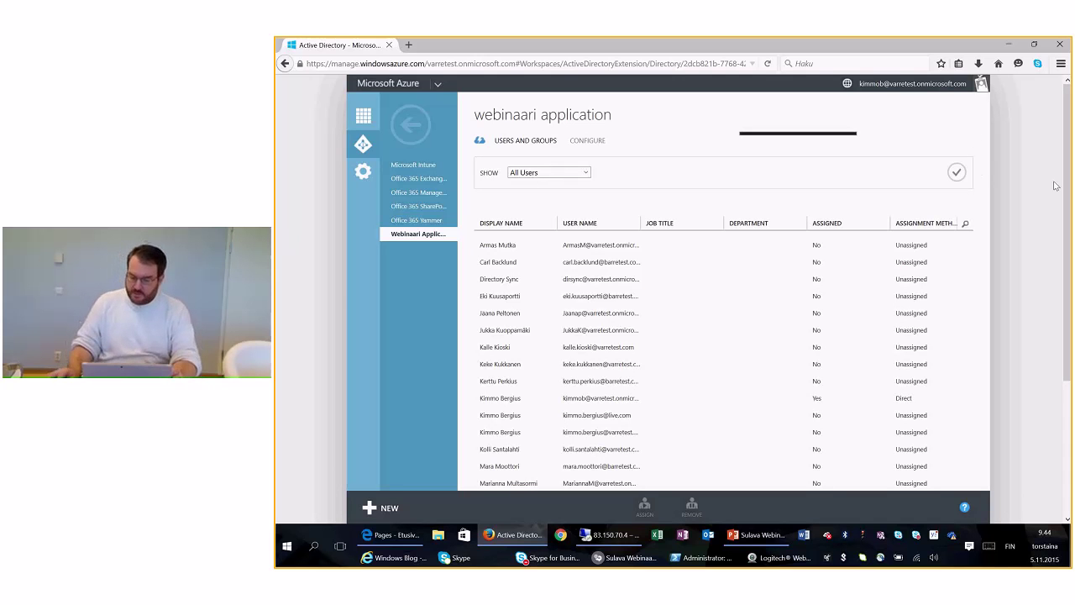
left_click_drag(1069, 178, 1071, 316)
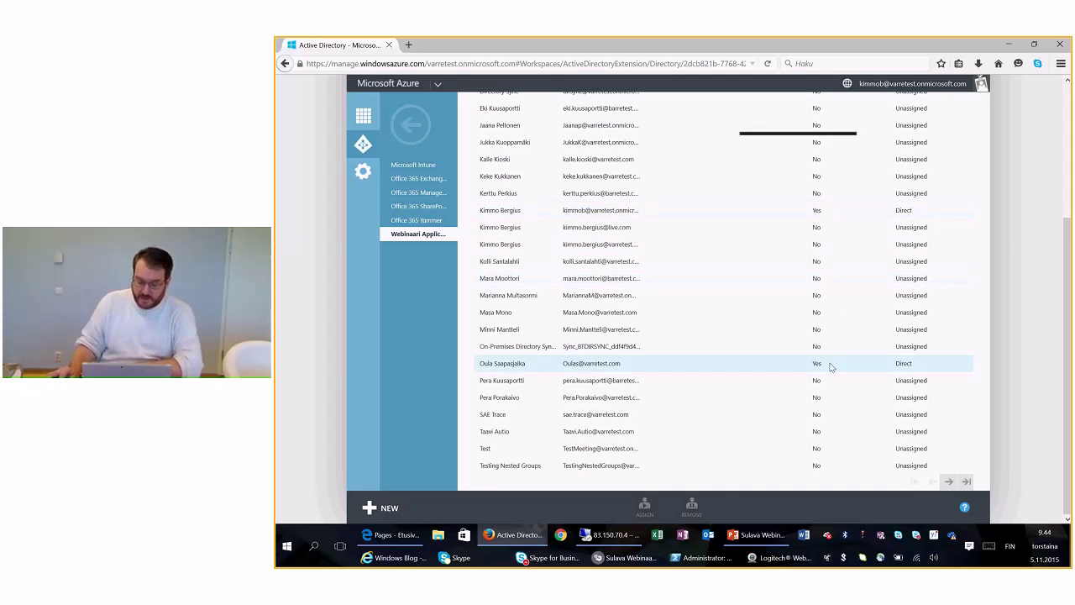
left_click_drag(1069, 397, 1026, 270)
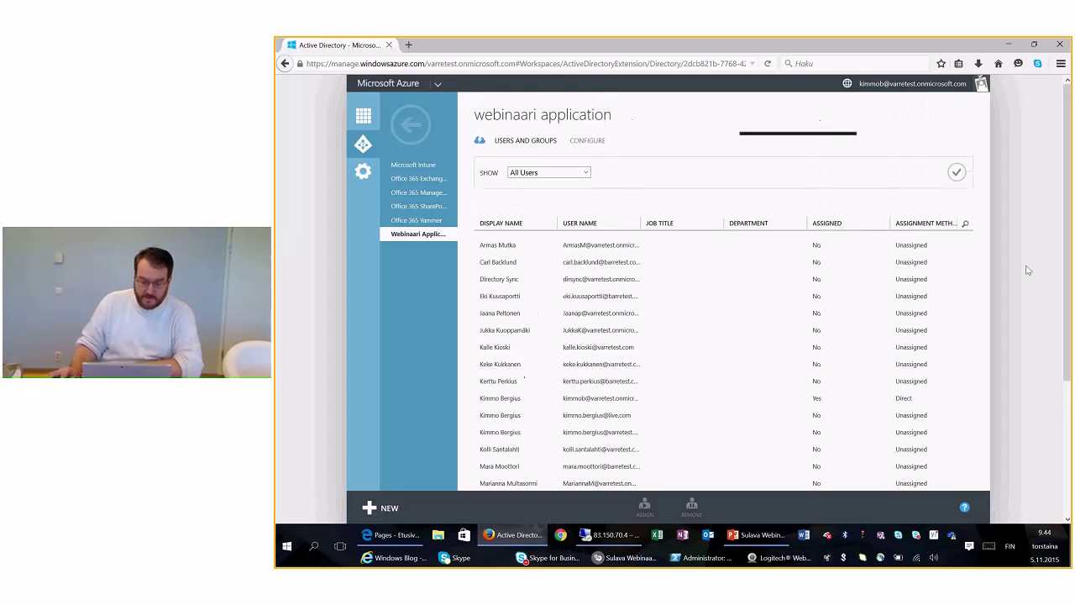
left_click(409, 44)
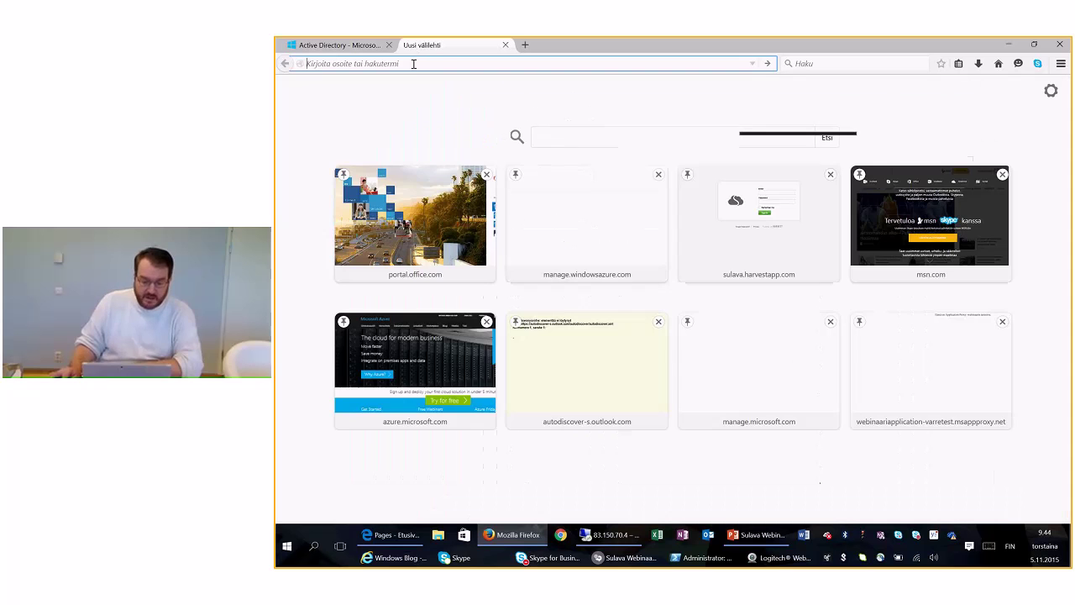
Step: Go to portal.office.com and reach the My apps page through the app launcher
type("portalk")
key("BackSpace")
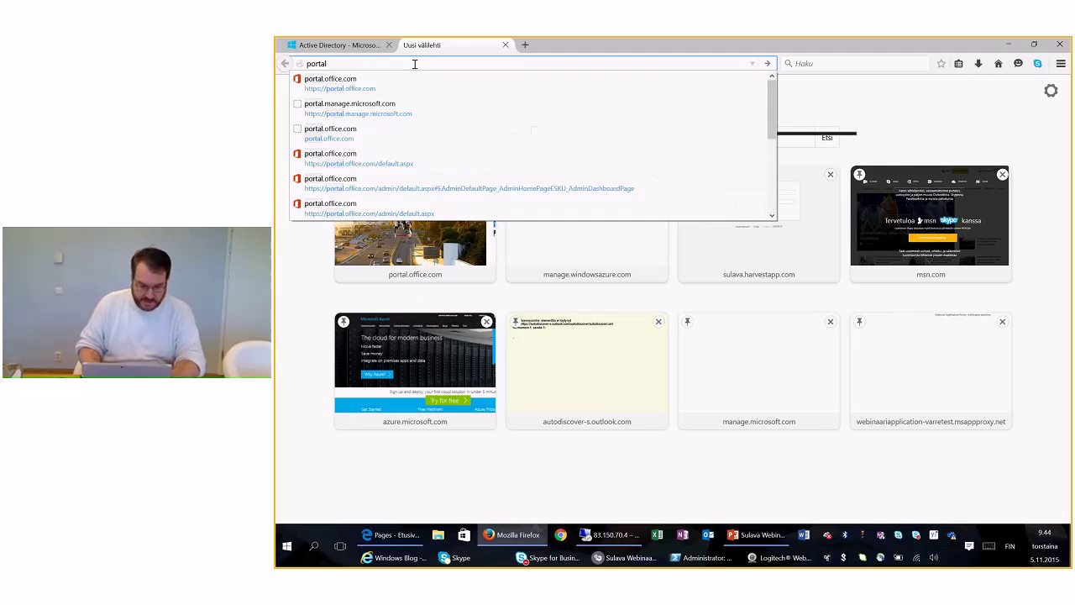
key("Down")
key("Return")
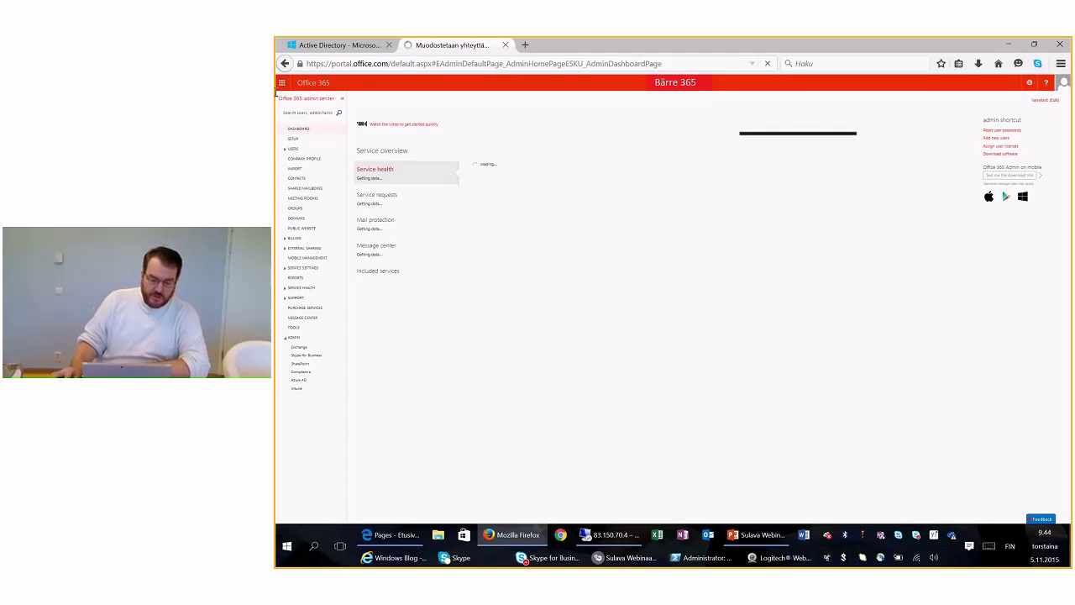
left_click(305, 95)
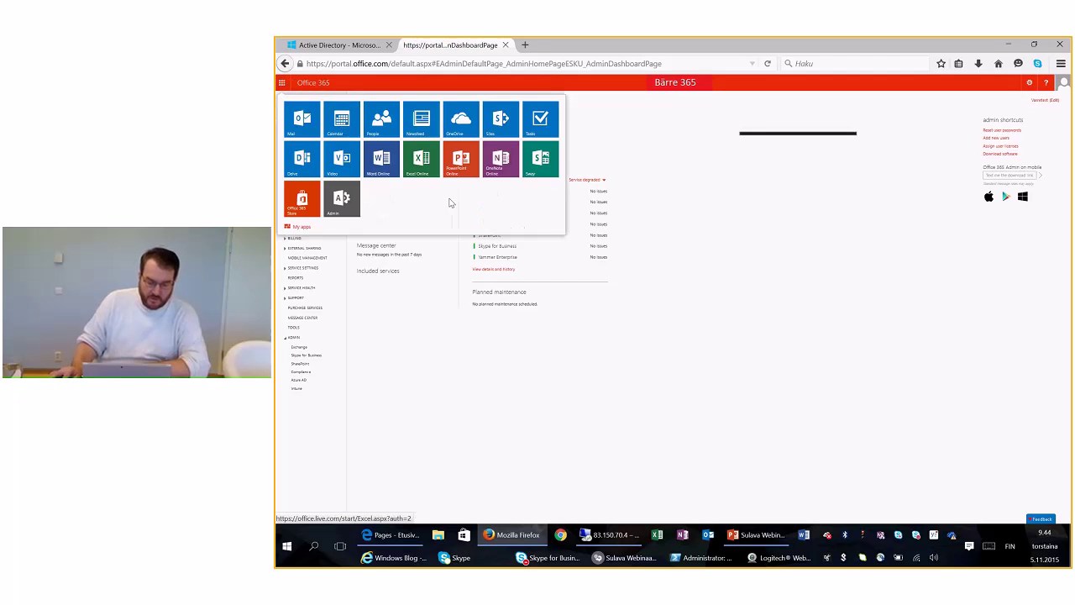
left_click(300, 226)
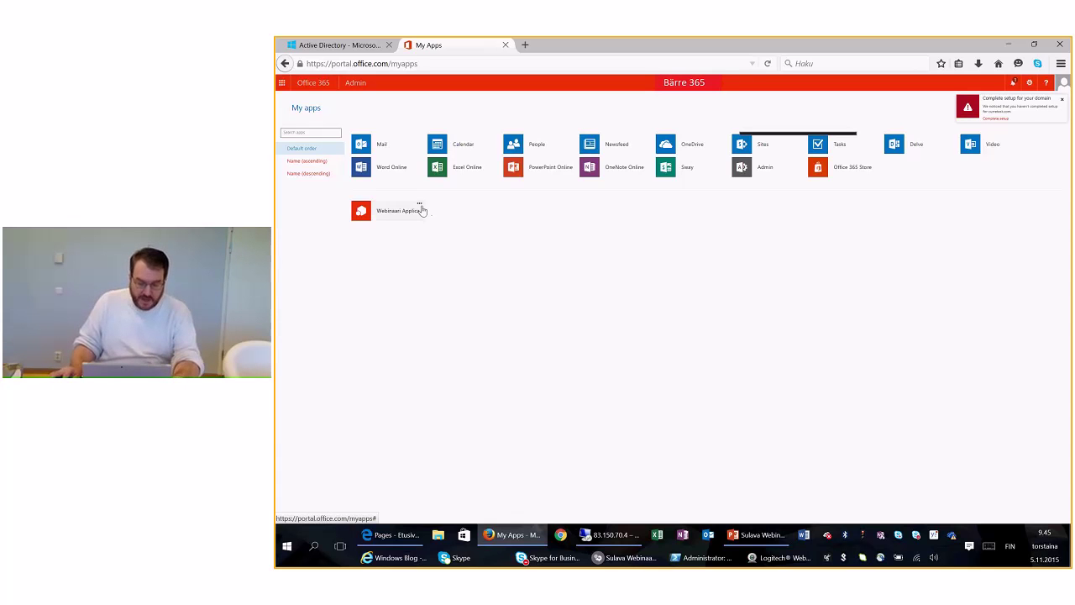
Step: Launch the Webinaari Application through the proxy from My Apps, then start Chrome
left_click(420, 206)
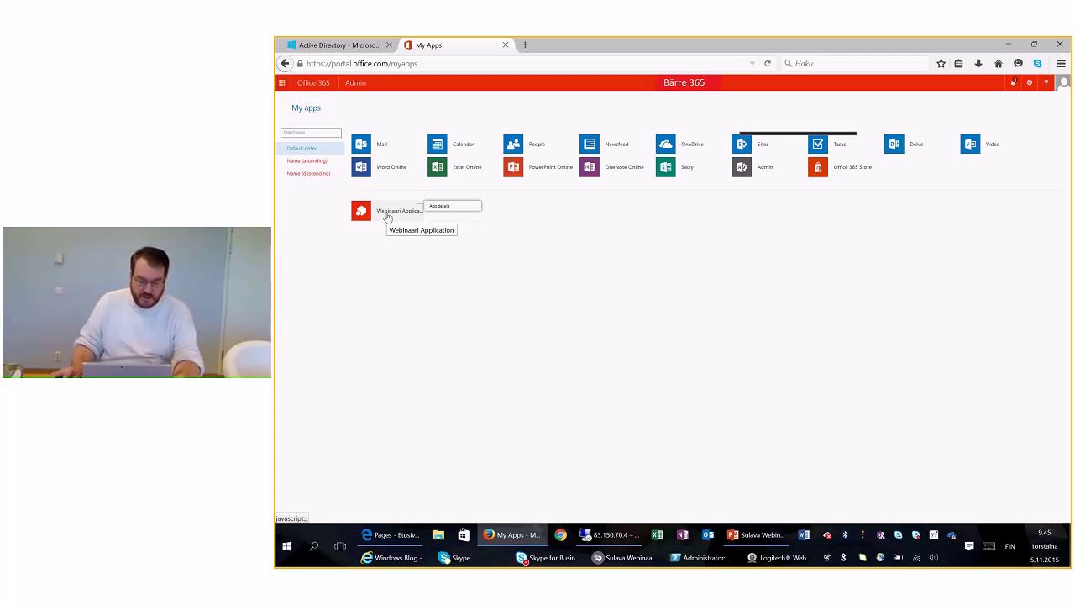
left_click(387, 216)
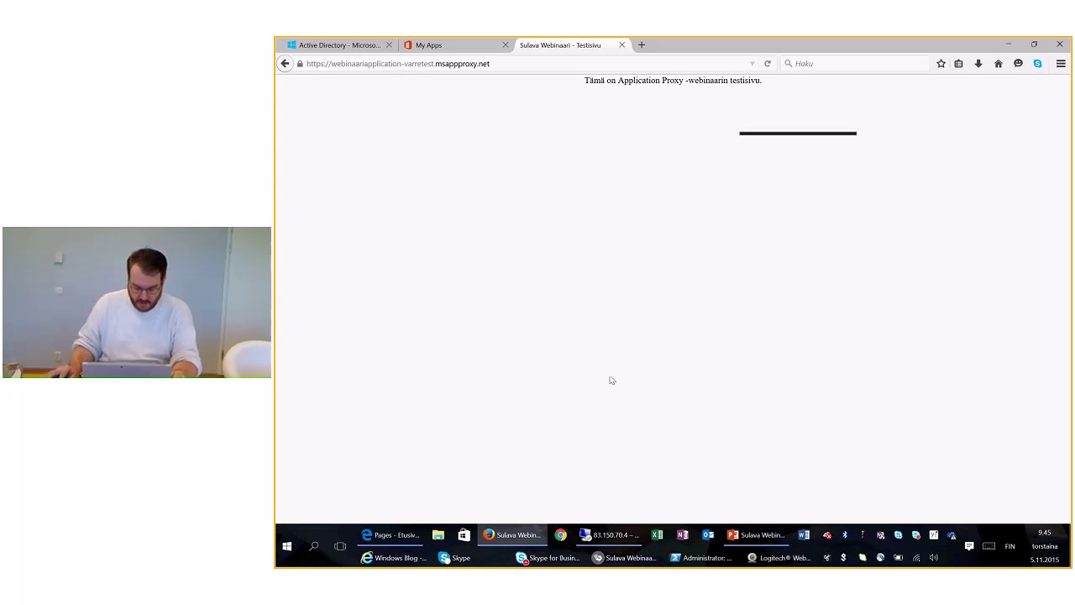
left_click(563, 535)
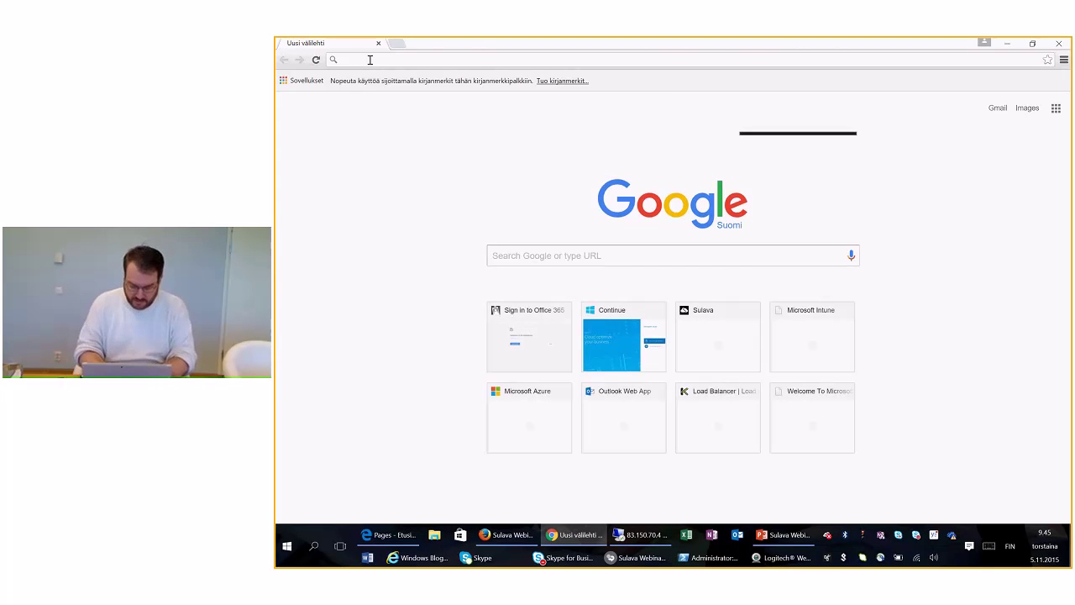
Step: In Chrome, sign in to portal.office.com as another account with the test user's e-mail and password
type("portal.office.com")
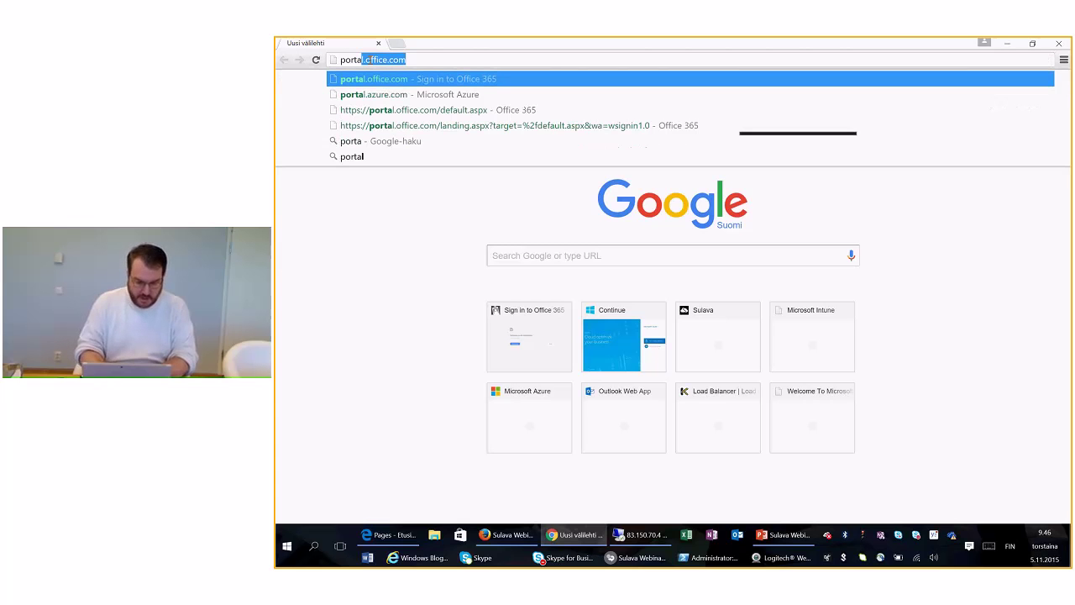
key("Return")
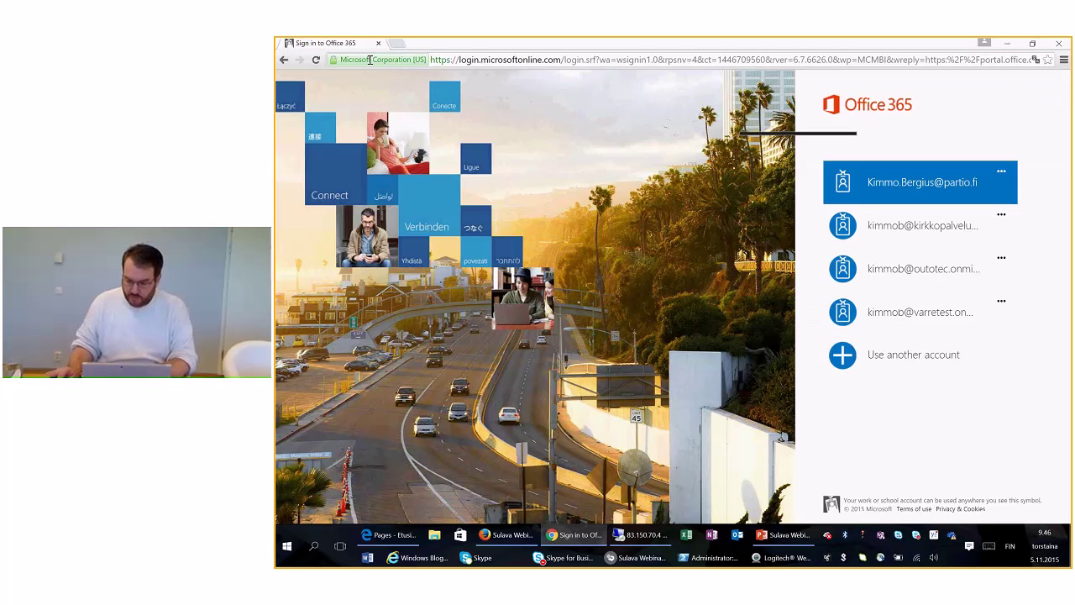
left_click(910, 358)
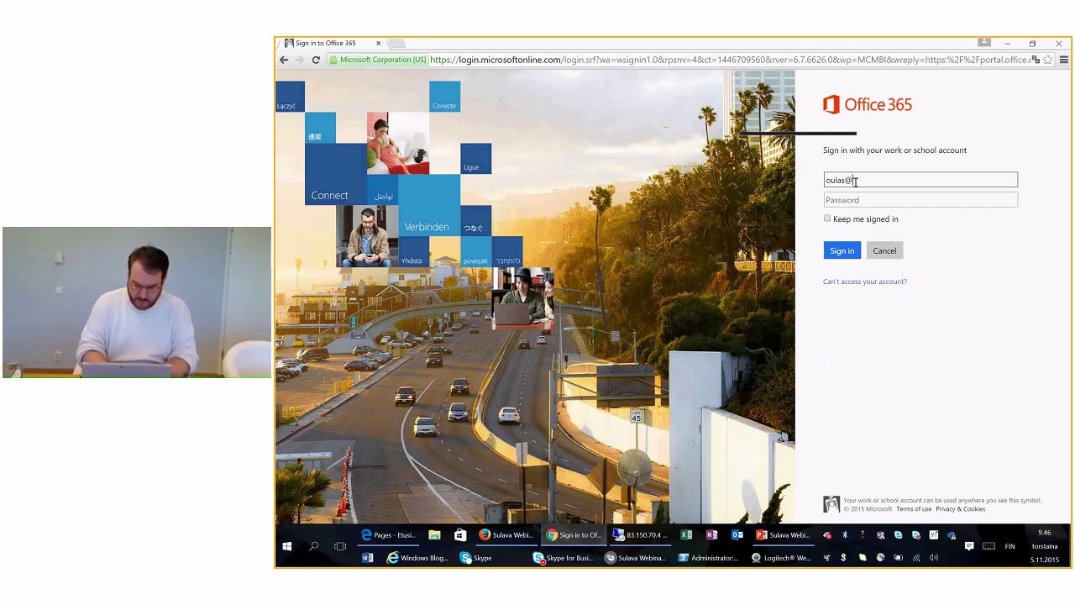
key("Tab")
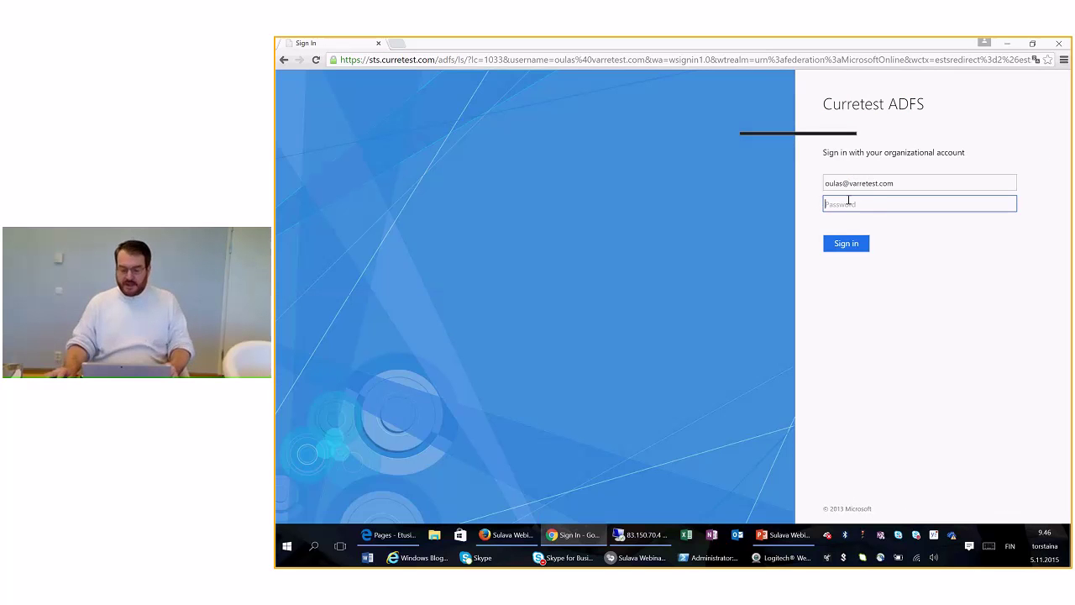
type("•••••")
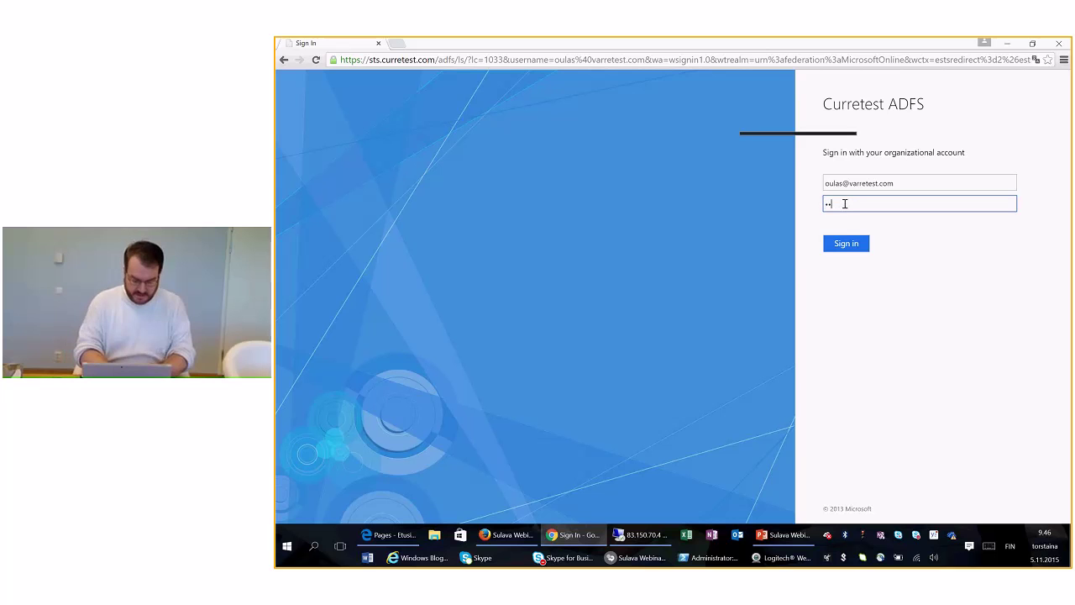
type("••")
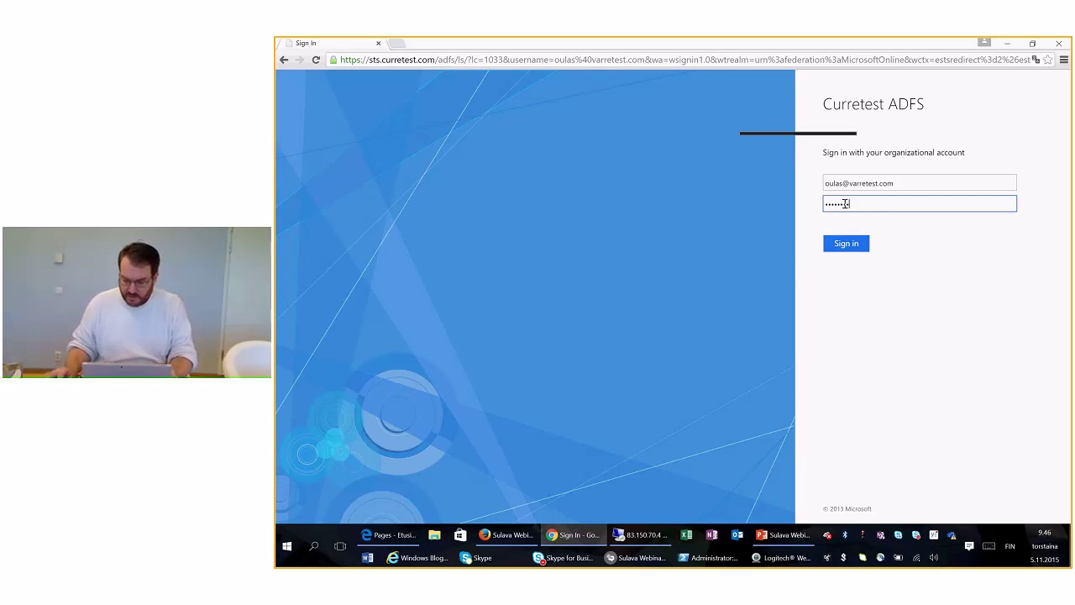